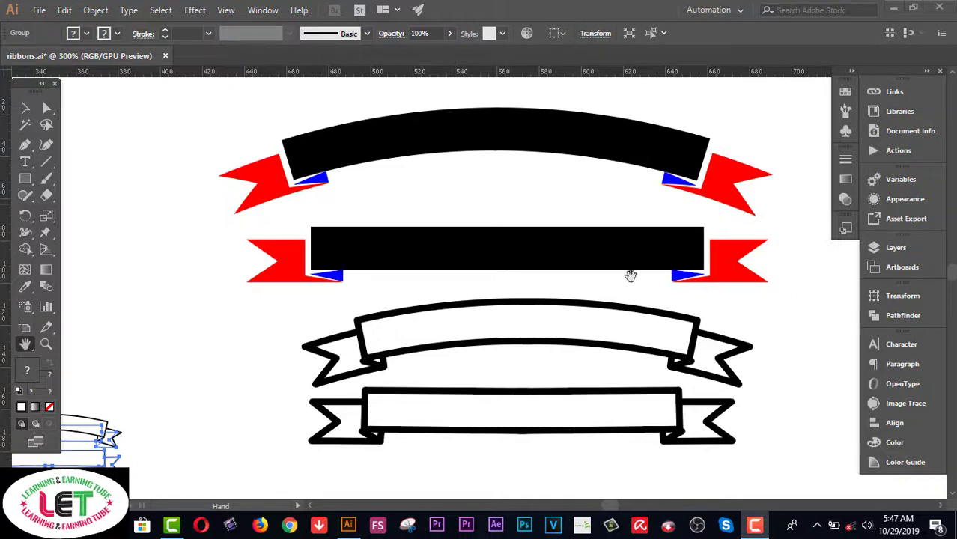
Undo the enlarged copies of the four ribbon samples and clear the selection
{"action": "key", "text": "v"}
{"action": "key", "text": "ctrl+z"}
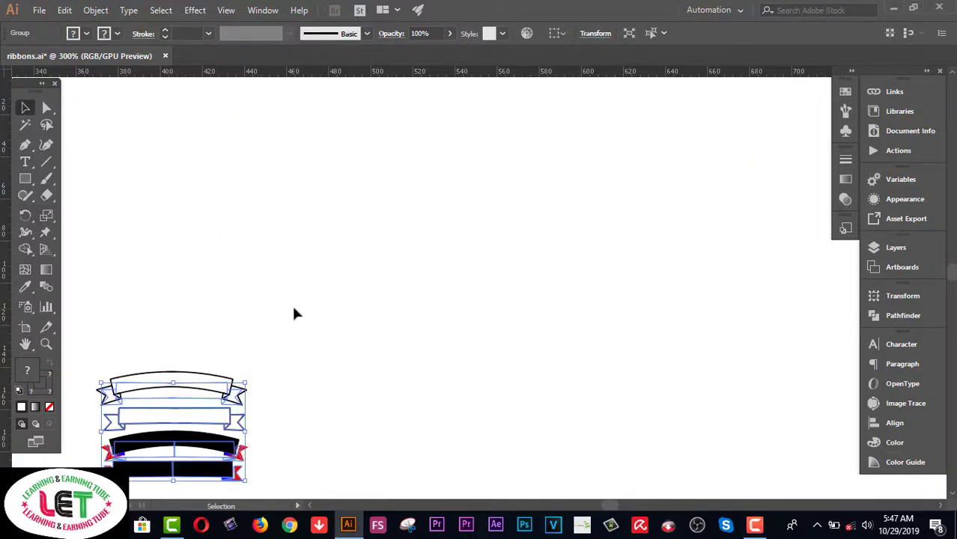
{"action": "left_click", "coordinate": [273, 411]}
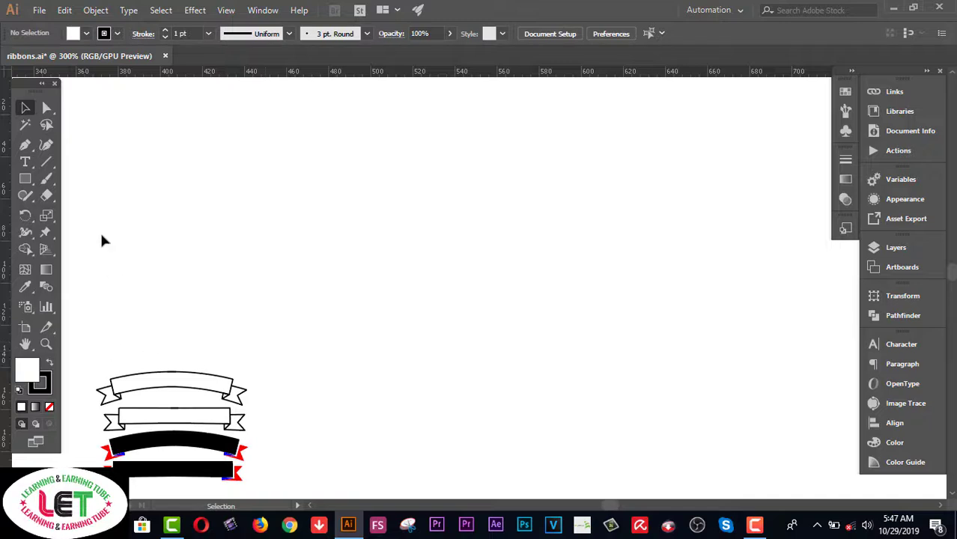
Set the fill to none and draw a rectangular banner outline about 100 px wide and 25 px high, open at its right end
{"action": "left_click", "coordinate": [86, 33]}
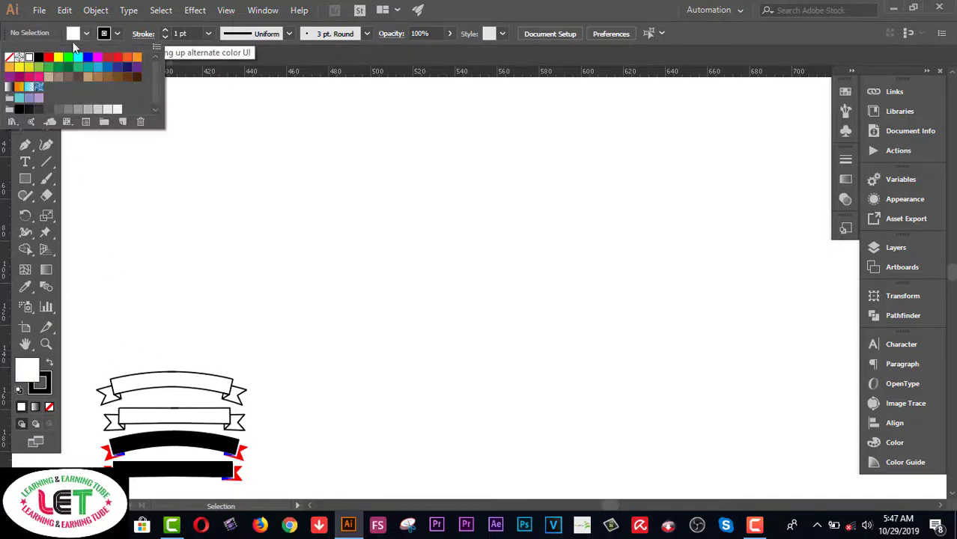
{"action": "left_click", "coordinate": [9, 60]}
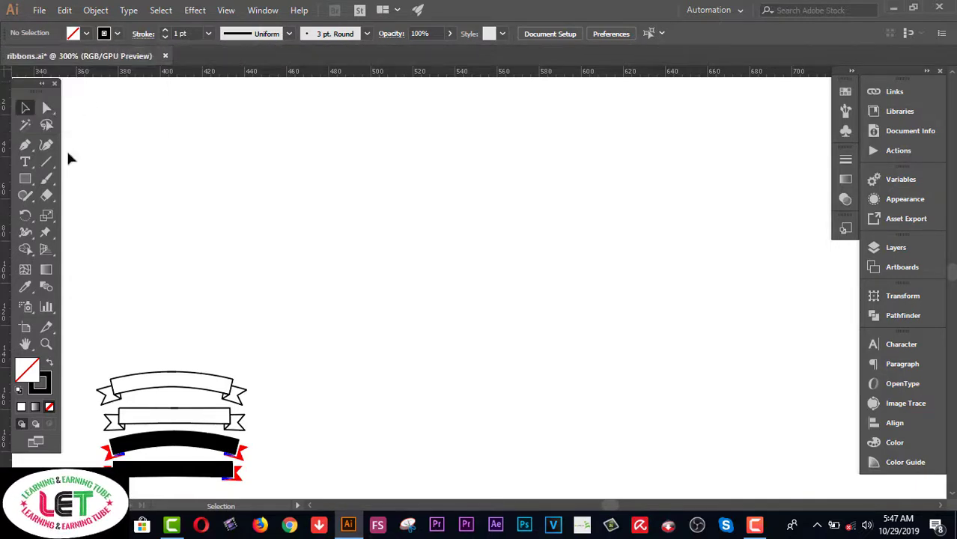
{"action": "left_click", "coordinate": [26, 148]}
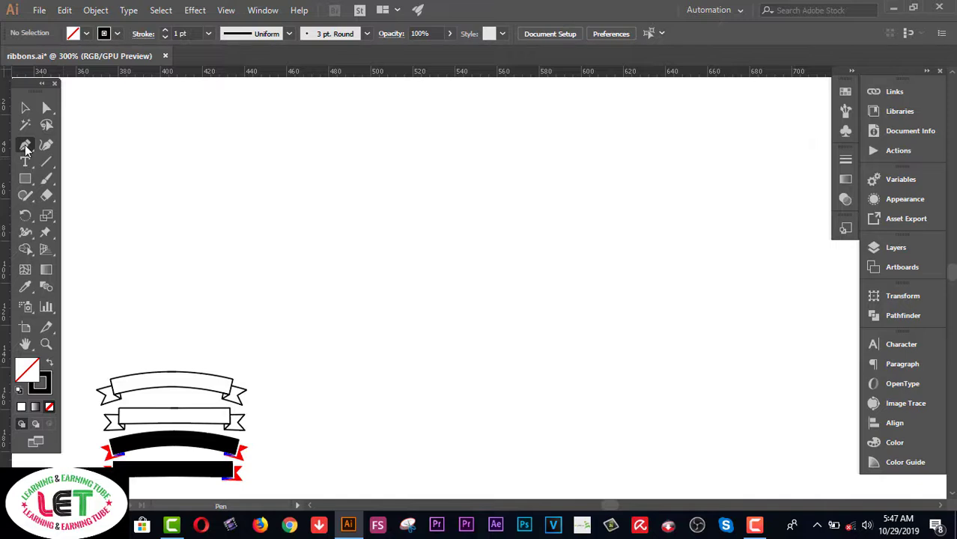
{"action": "left_click", "coordinate": [454, 144]}
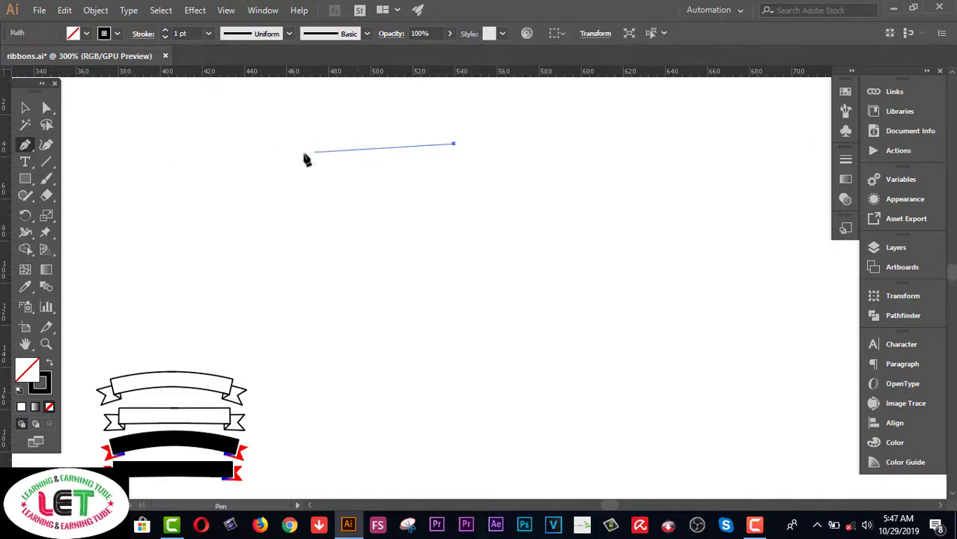
{"action": "left_click", "coordinate": [244, 143]}
{"action": "left_click", "coordinate": [243, 195]}
{"action": "left_click", "coordinate": [453, 194]}
{"action": "left_click", "coordinate": [453, 143]}
{"action": "key", "text": "v"}
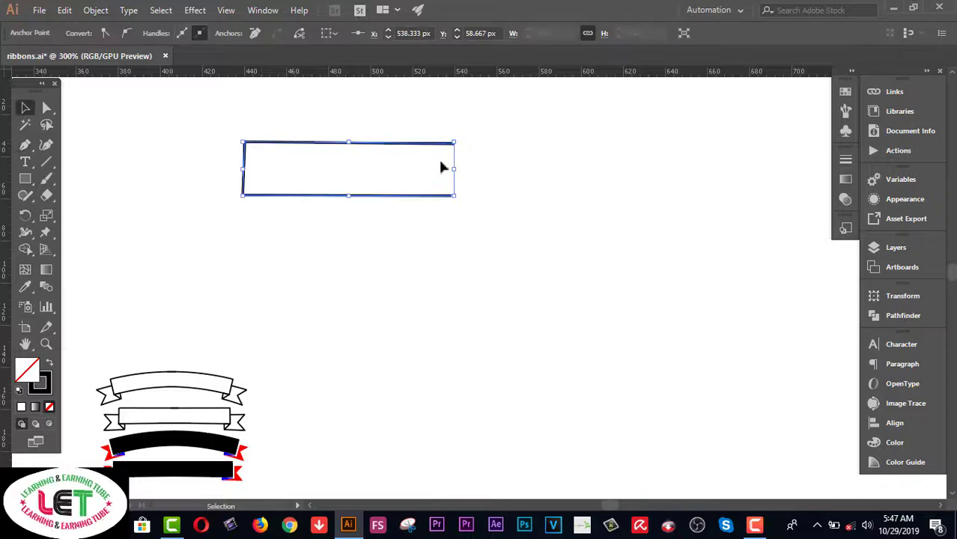
{"action": "left_click", "coordinate": [482, 151]}
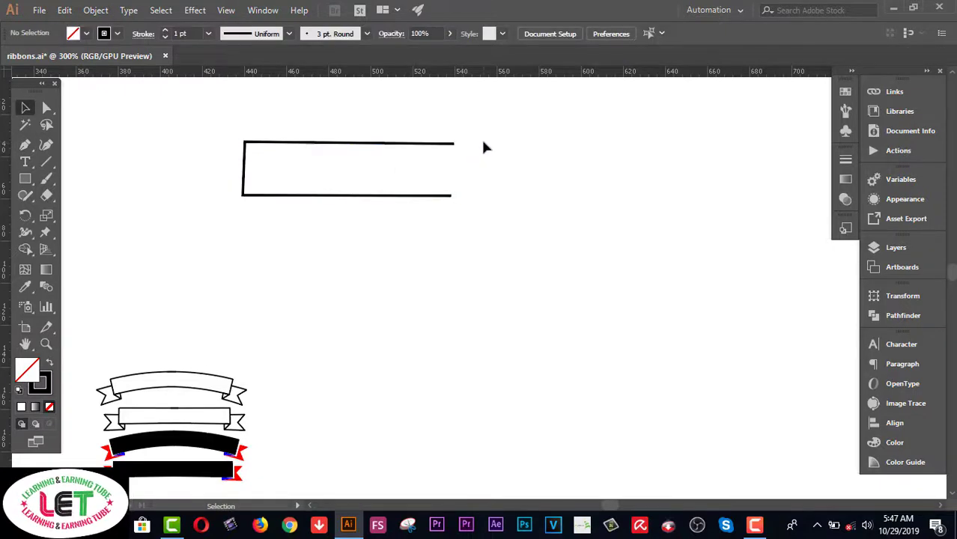
Set the banner outline's stroke weight to 4 pt with round corner joins
{"action": "left_click_drag", "start_coordinate": [192, 122], "coordinate": [289, 176]}
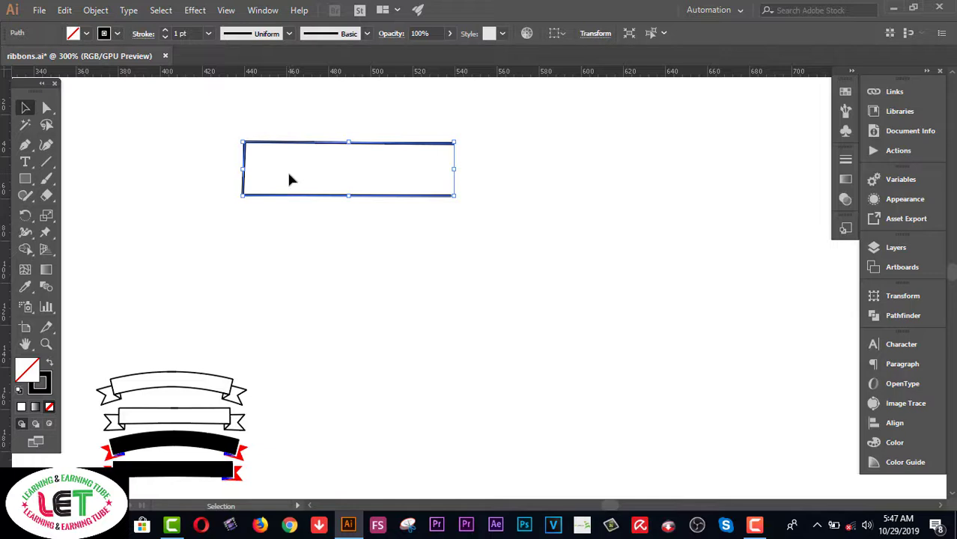
{"action": "left_click", "coordinate": [164, 31]}
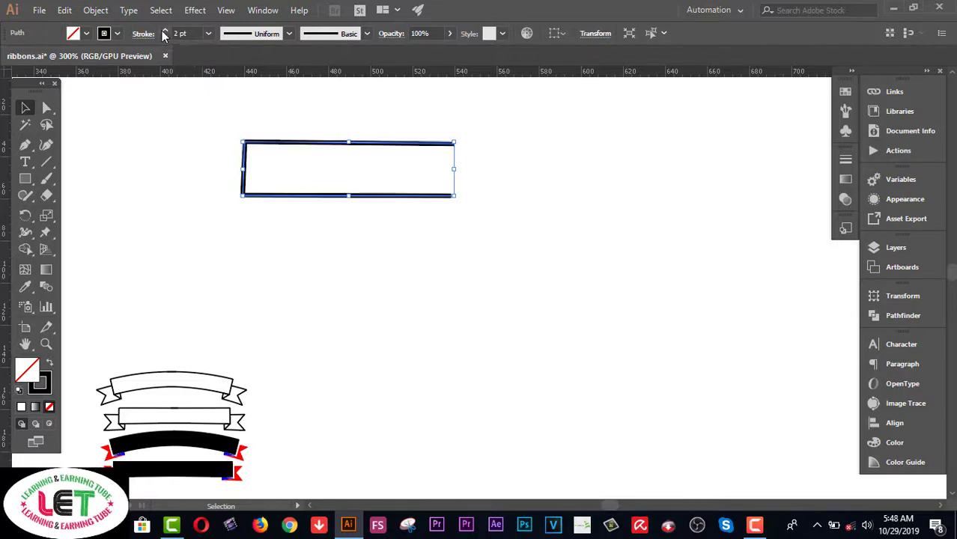
{"action": "left_click", "coordinate": [164, 30]}
{"action": "left_click", "coordinate": [164, 31]}
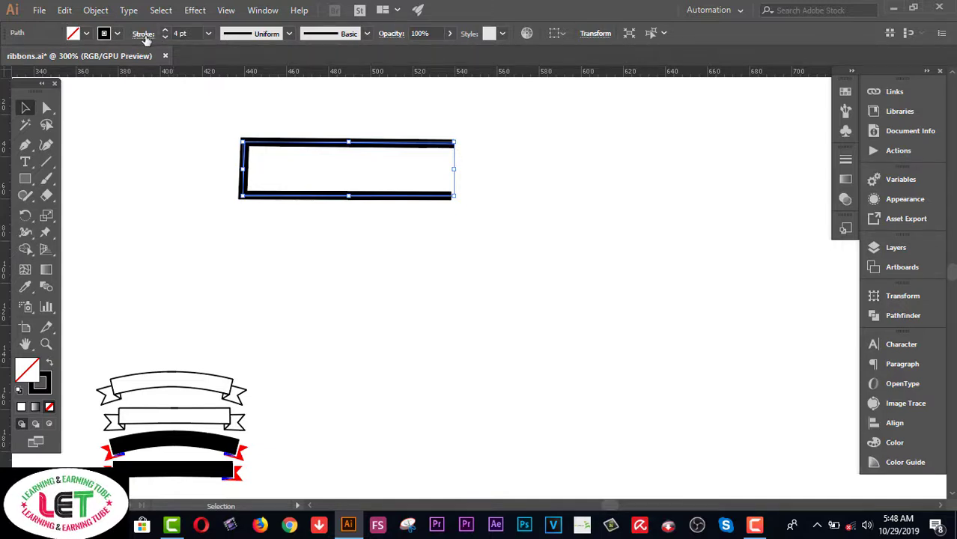
{"action": "left_click", "coordinate": [144, 34]}
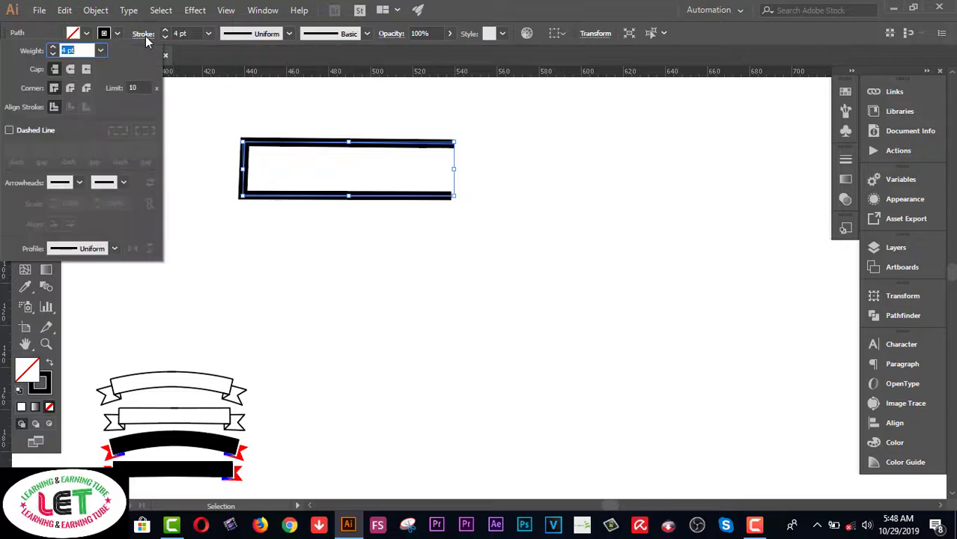
{"action": "left_click", "coordinate": [67, 87]}
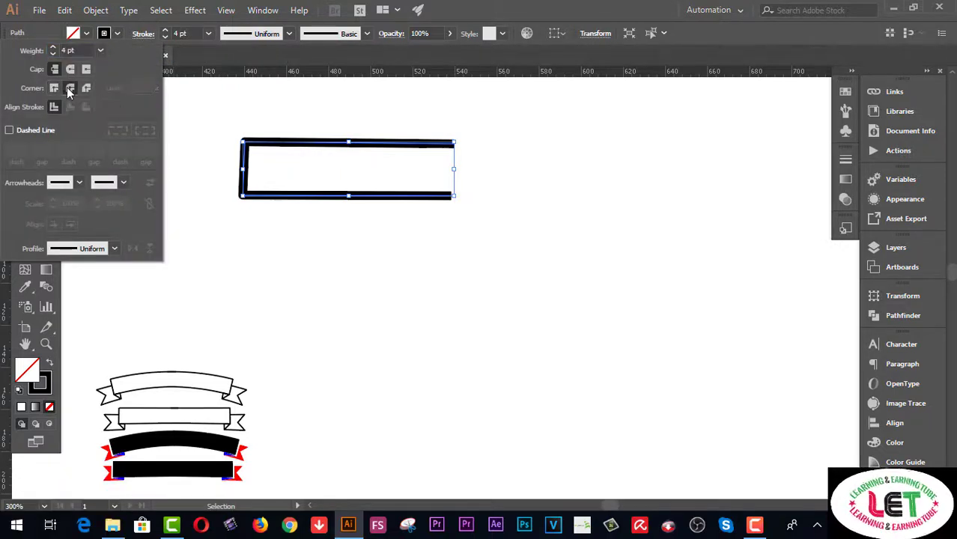
{"action": "left_click", "coordinate": [184, 107]}
{"action": "left_click", "coordinate": [210, 104]}
{"action": "left_click", "coordinate": [334, 197]}
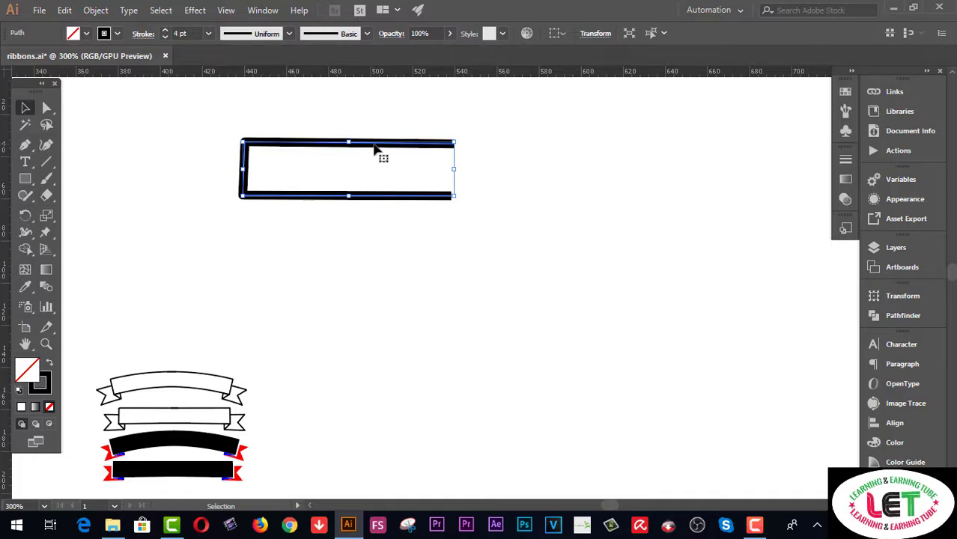
Copy the banner outline and place the duplicate about 34 px to the left and 11 px lower, overlapping the original
{"action": "left_click_drag", "start_coordinate": [355, 153], "coordinate": [304, 168]}
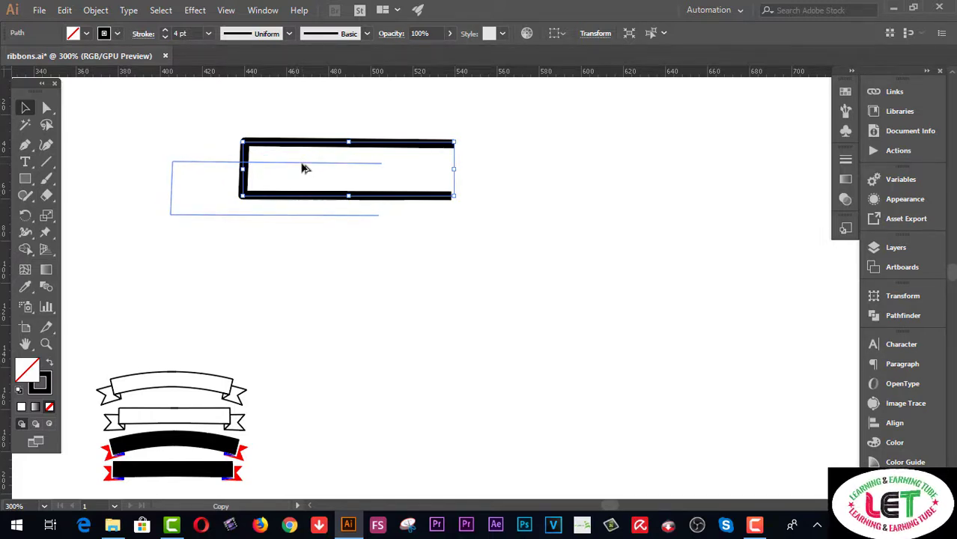
{"action": "left_click_drag", "start_coordinate": [304, 168], "coordinate": [301, 169]}
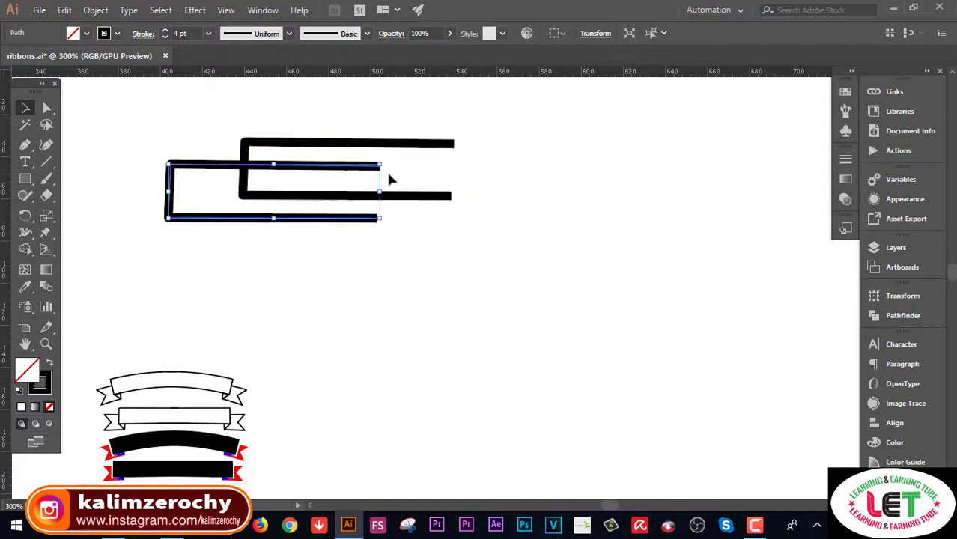
Shorten the copied outline, moving its upper open end to the banner's left edge and its lower open end to about X 452 px
{"action": "left_click", "coordinate": [34, 344]}
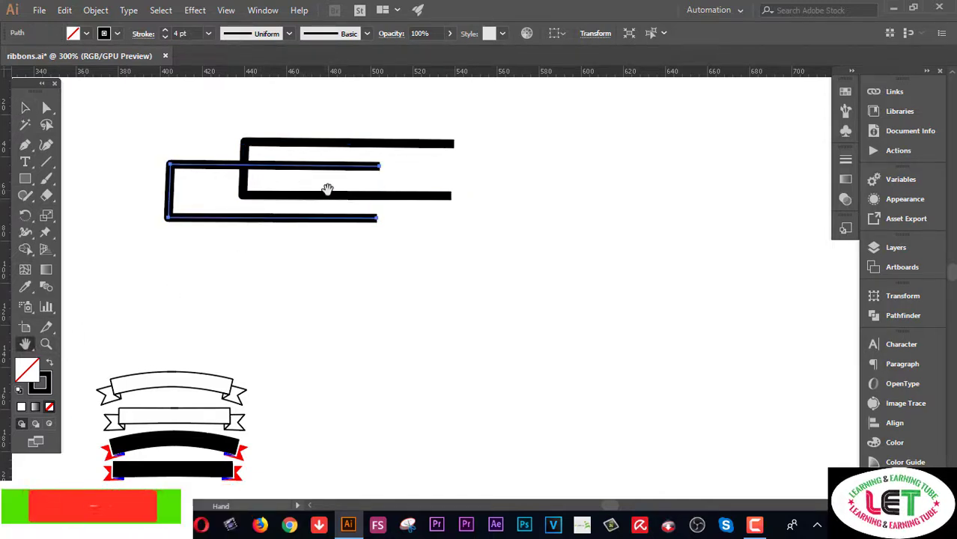
{"action": "left_click", "coordinate": [47, 344]}
{"action": "left_click", "coordinate": [323, 211]}
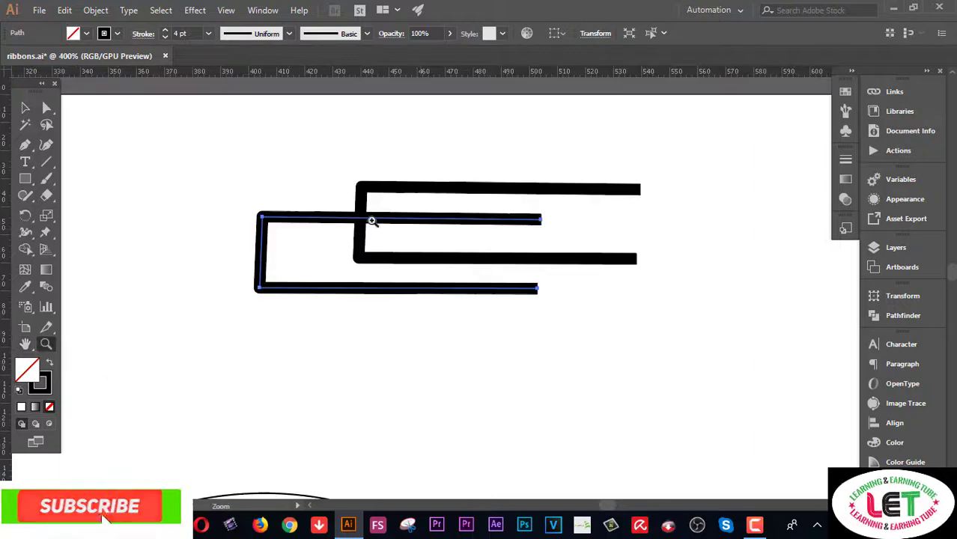
{"action": "left_click", "coordinate": [491, 264]}
{"action": "left_click", "coordinate": [24, 343]}
{"action": "left_click", "coordinate": [24, 107]}
{"action": "left_click", "coordinate": [131, 117]}
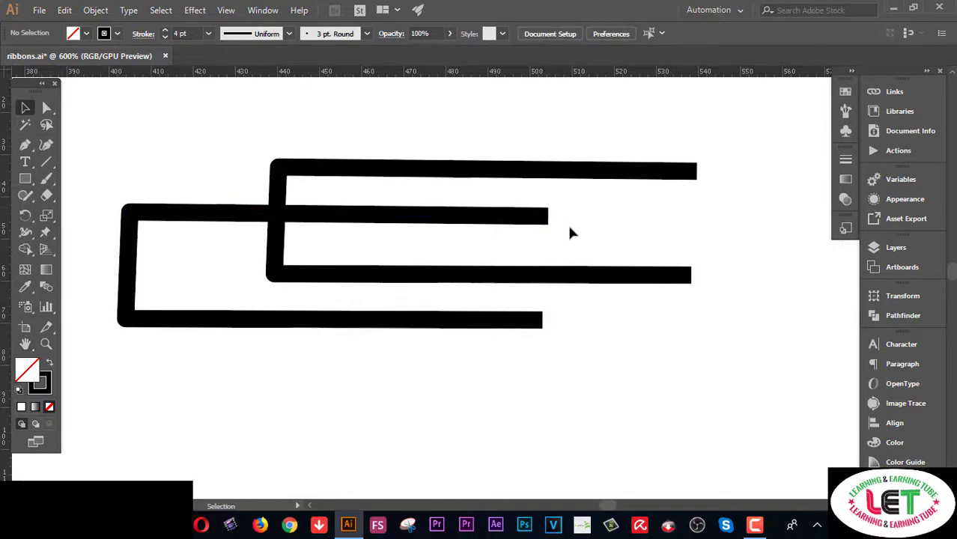
{"action": "left_click_drag", "start_coordinate": [569, 232], "coordinate": [525, 199]}
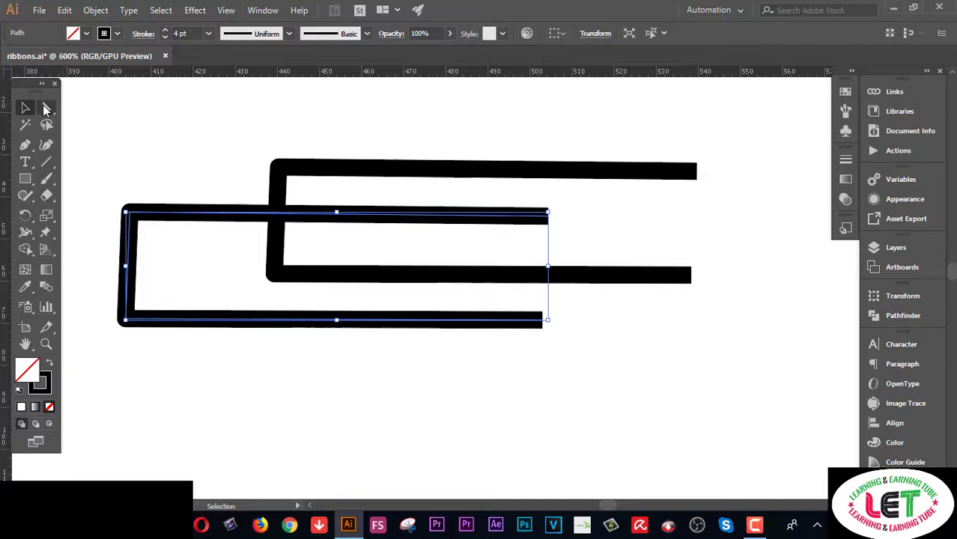
{"action": "left_click", "coordinate": [45, 109]}
{"action": "left_click", "coordinate": [105, 107]}
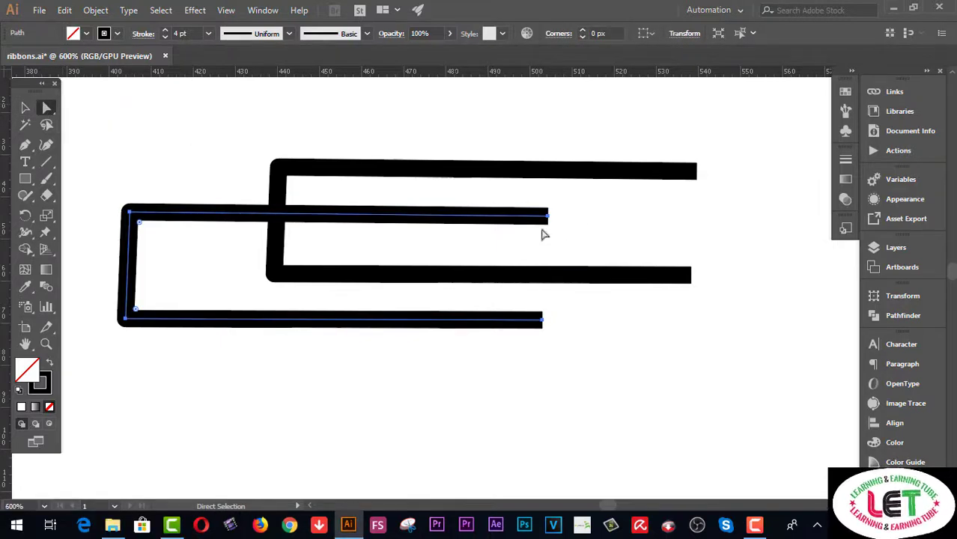
{"action": "left_click", "coordinate": [547, 217]}
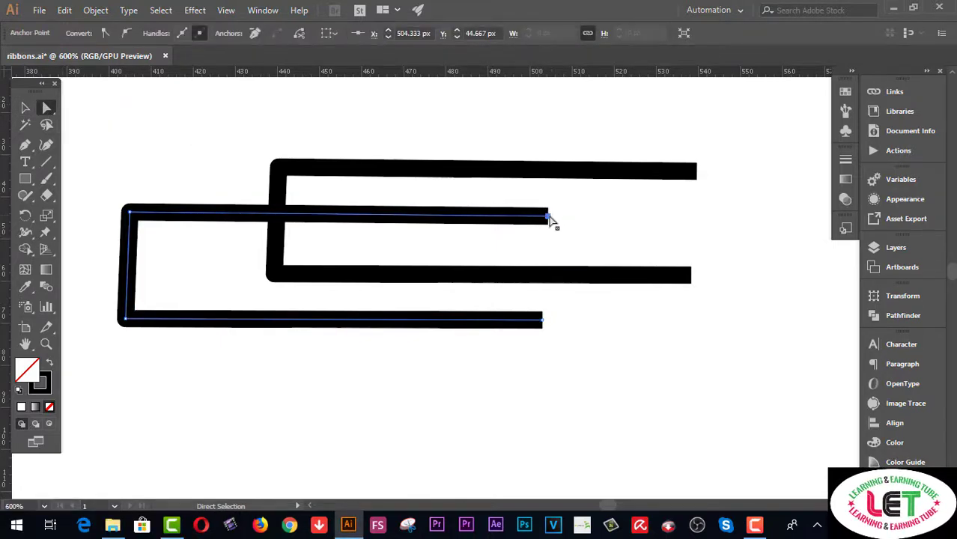
{"action": "left_click_drag", "start_coordinate": [547, 217], "coordinate": [276, 215]}
{"action": "left_click_drag", "start_coordinate": [567, 364], "coordinate": [329, 321]}
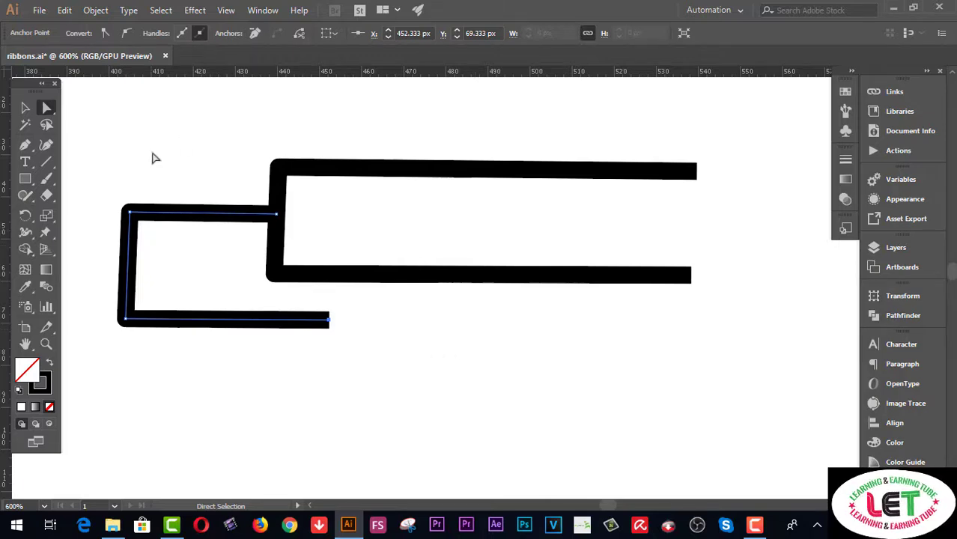
Add an anchor point midway on the copied outline's left side and move it inward to X 422 px, Y 57 px as a V notch
{"action": "left_click", "coordinate": [21, 147]}
{"action": "right_click", "coordinate": [20, 146]}
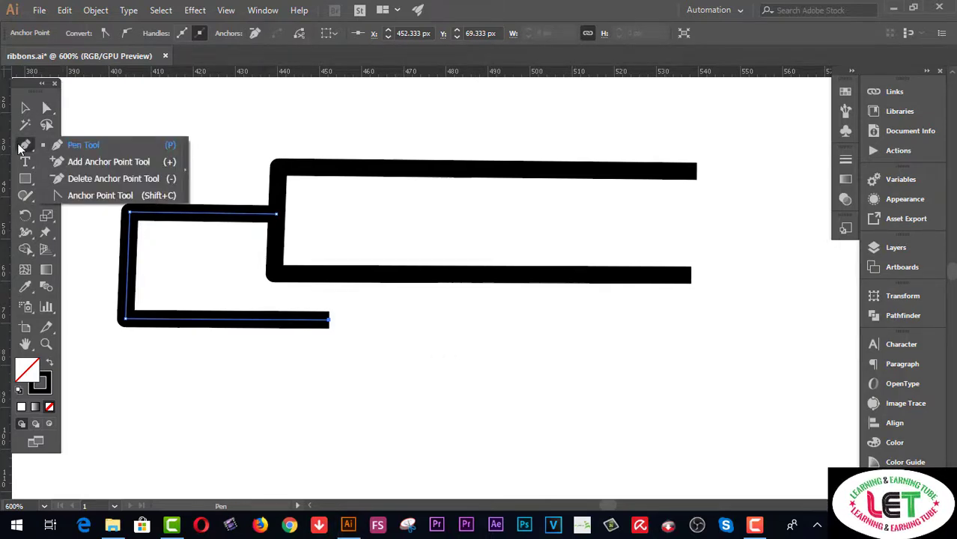
{"action": "left_click", "coordinate": [66, 164]}
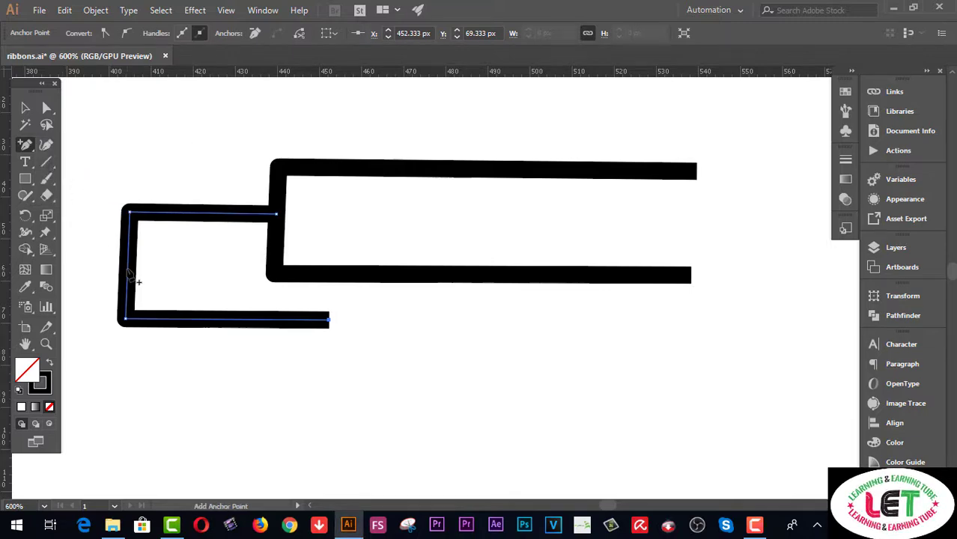
{"action": "left_click", "coordinate": [128, 267]}
{"action": "left_click", "coordinate": [147, 271]}
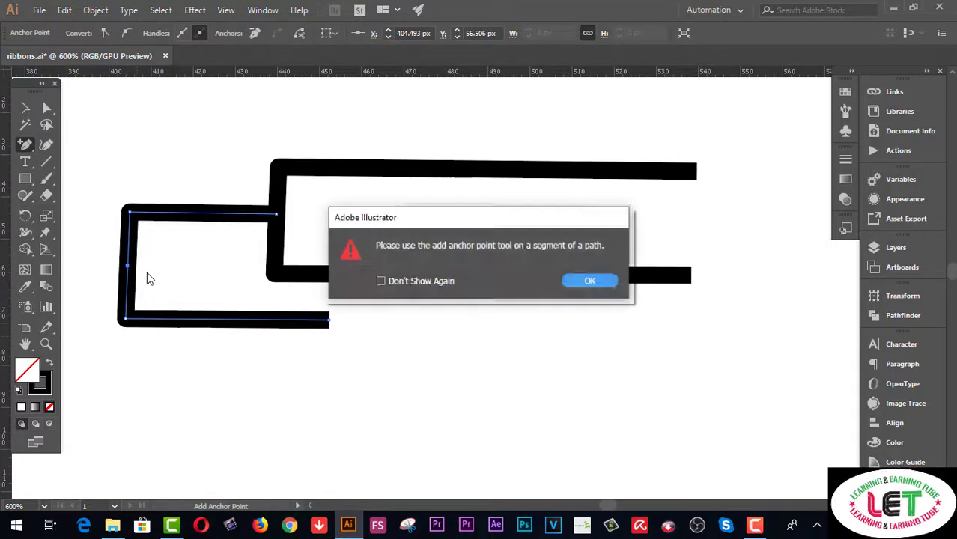
{"action": "left_click", "coordinate": [590, 281]}
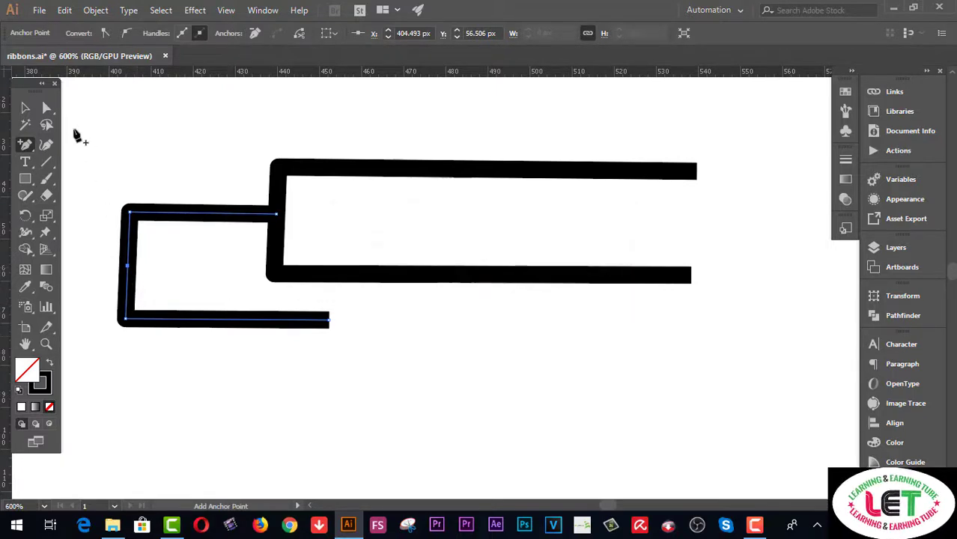
{"action": "left_click", "coordinate": [48, 109]}
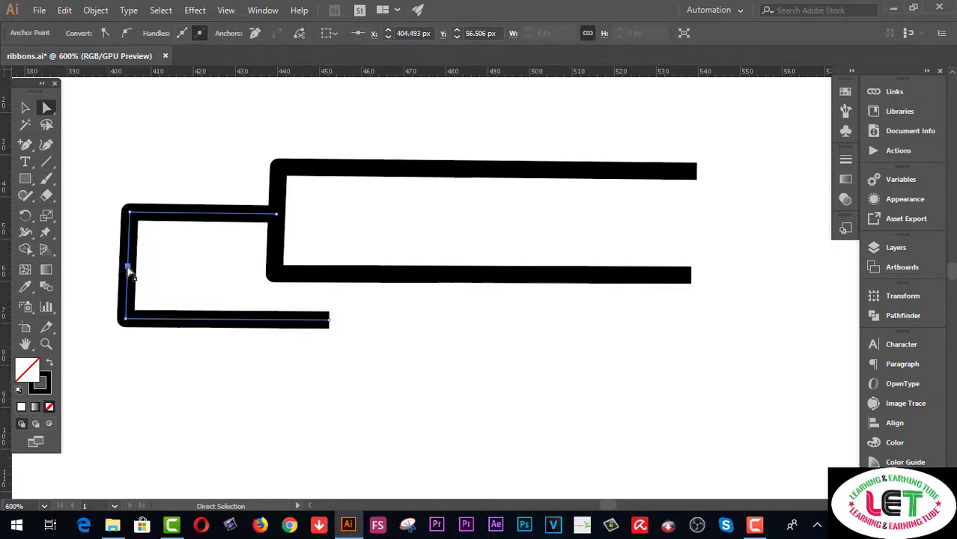
{"action": "left_click_drag", "start_coordinate": [128, 270], "coordinate": [201, 268]}
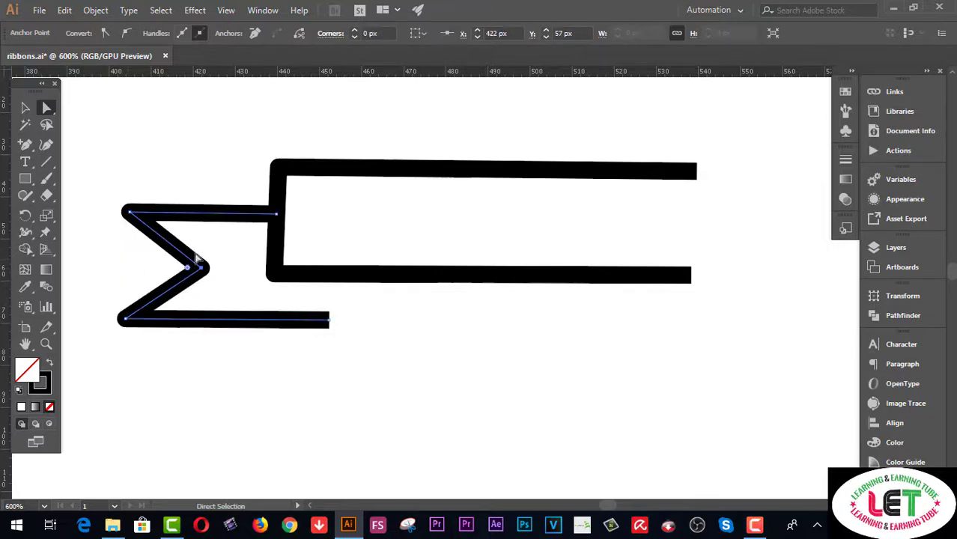
Draw the ribbon fold with the Pen tool, running a diagonal and a vertical line from the tail's lower right end up to the banner's bottom edge
{"action": "left_click", "coordinate": [24, 107]}
{"action": "left_click_drag", "start_coordinate": [25, 144], "coordinate": [66, 146]}
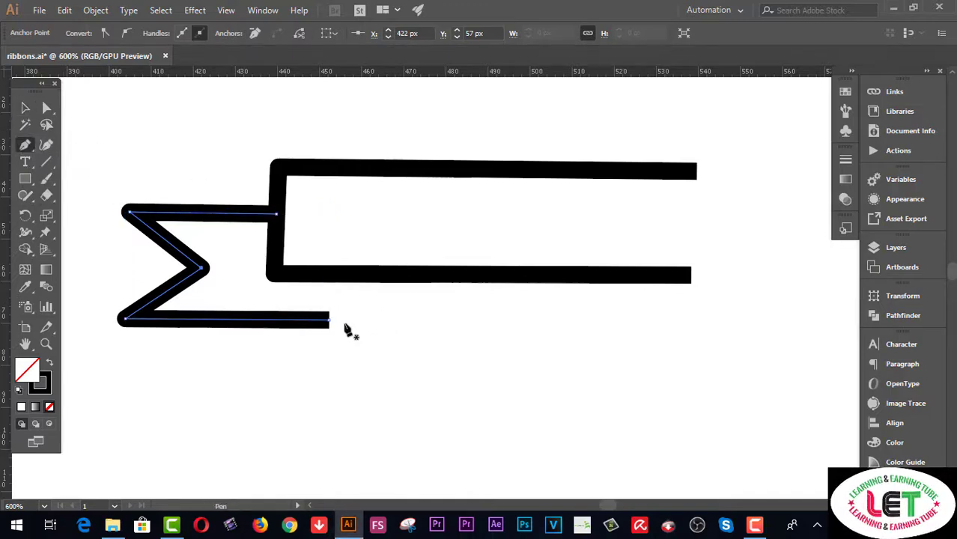
{"action": "left_click", "coordinate": [327, 322]}
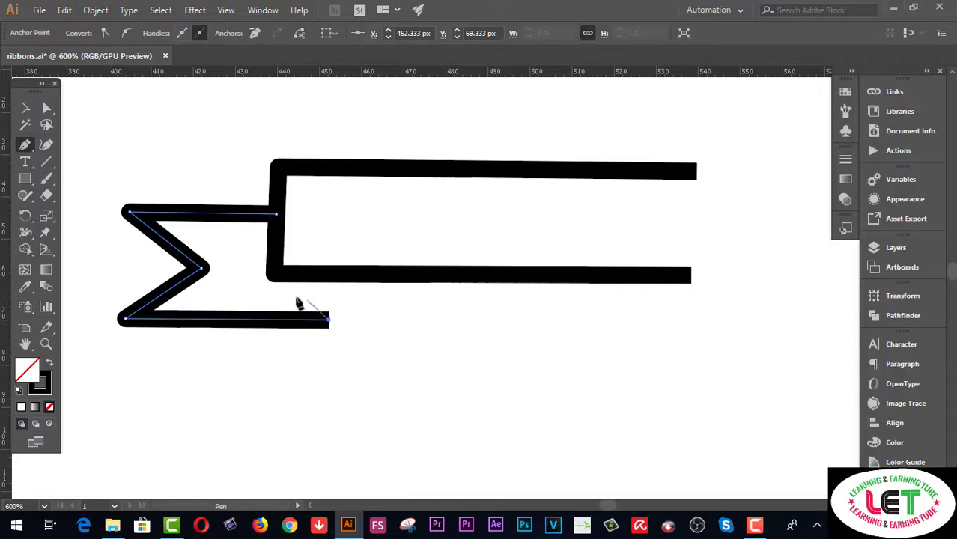
{"action": "left_click", "coordinate": [267, 281]}
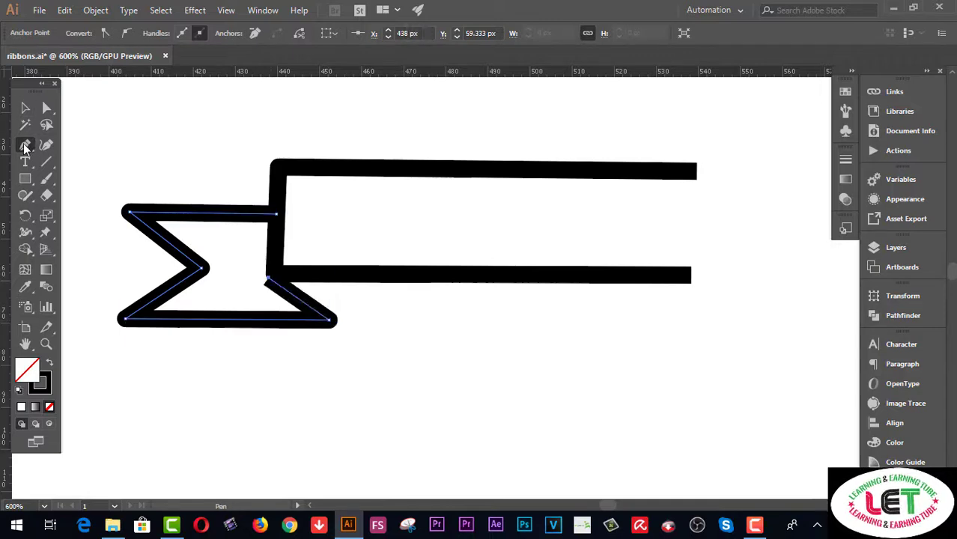
{"action": "left_click_drag", "start_coordinate": [25, 147], "coordinate": [62, 145]}
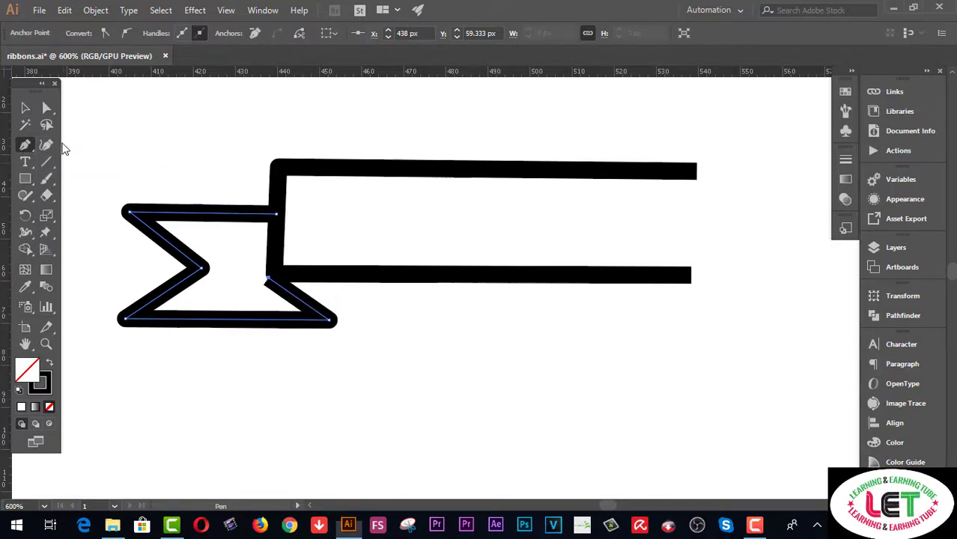
{"action": "left_click", "coordinate": [329, 321]}
{"action": "key", "text": "ctrl+z"}
{"action": "key", "text": "v"}
{"action": "left_click", "coordinate": [451, 388]}
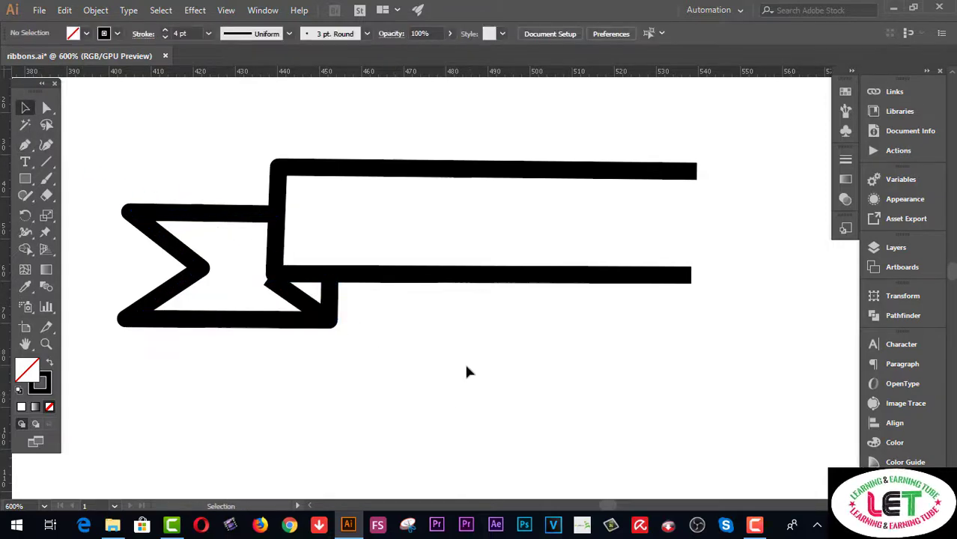
Group all the paths of the half banner, its notched tail and the ribbon fold
{"action": "left_click_drag", "start_coordinate": [607, 408], "coordinate": [109, 139]}
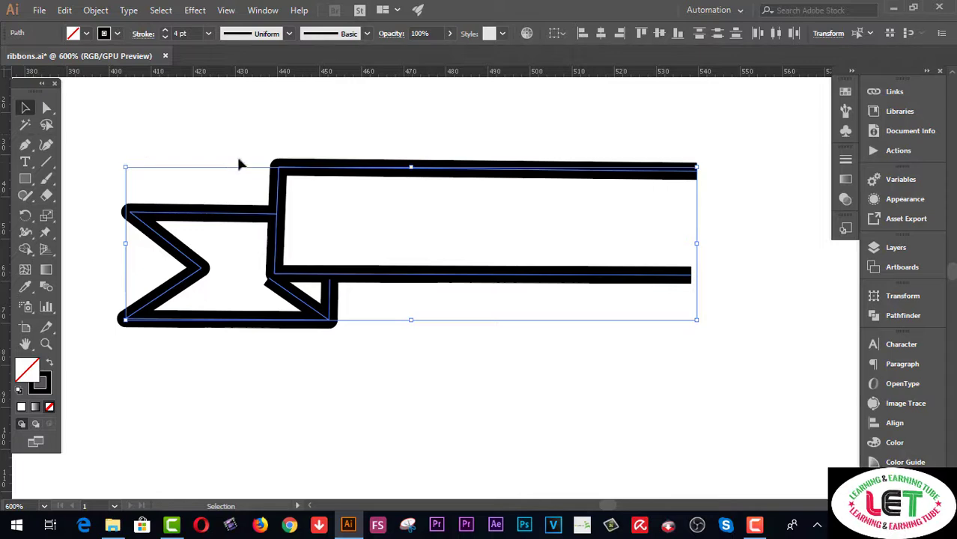
{"action": "right_click", "coordinate": [279, 170]}
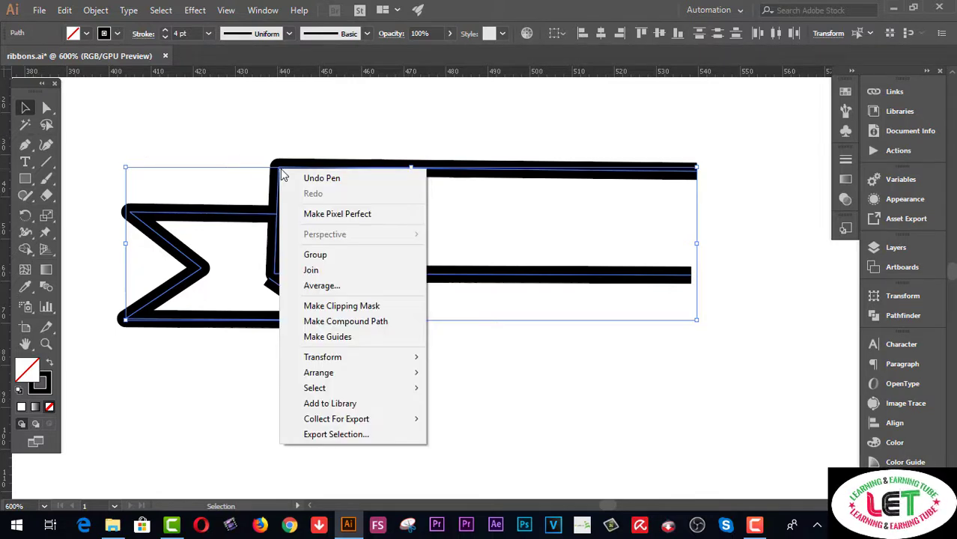
{"action": "left_click", "coordinate": [311, 255]}
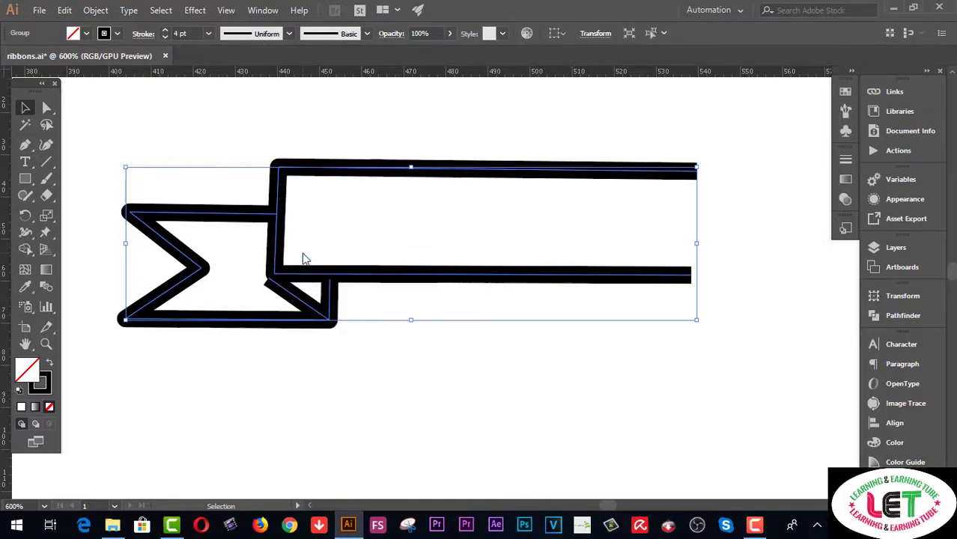
Create a mirrored copy of the grouped half banner with Reflect across the vertical axis
{"action": "right_click", "coordinate": [334, 174]}
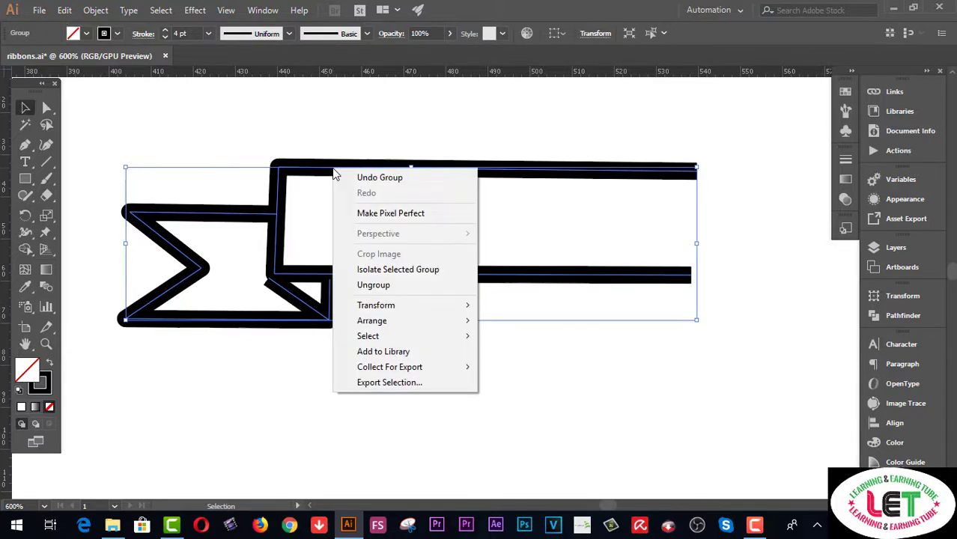
{"action": "mouse_move", "coordinate": [365, 311]}
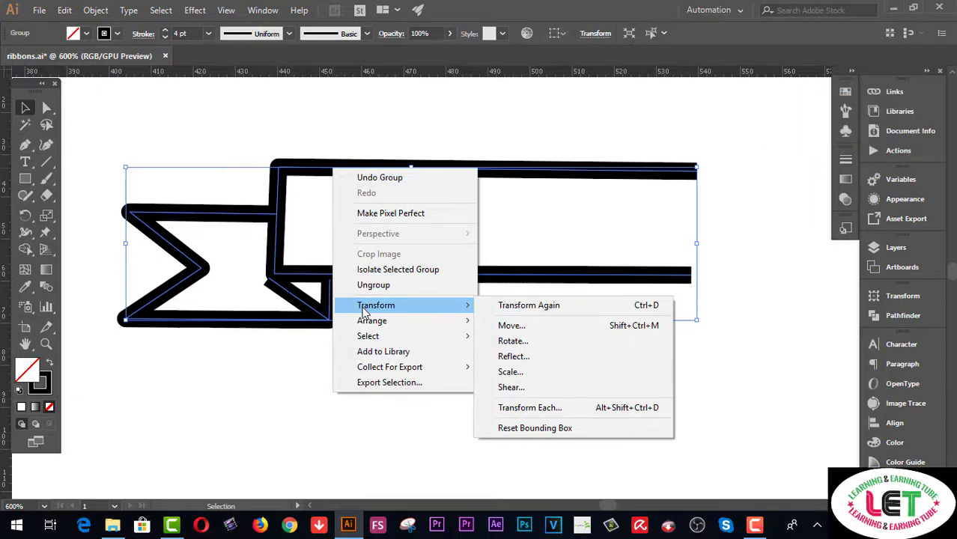
{"action": "left_click", "coordinate": [496, 357]}
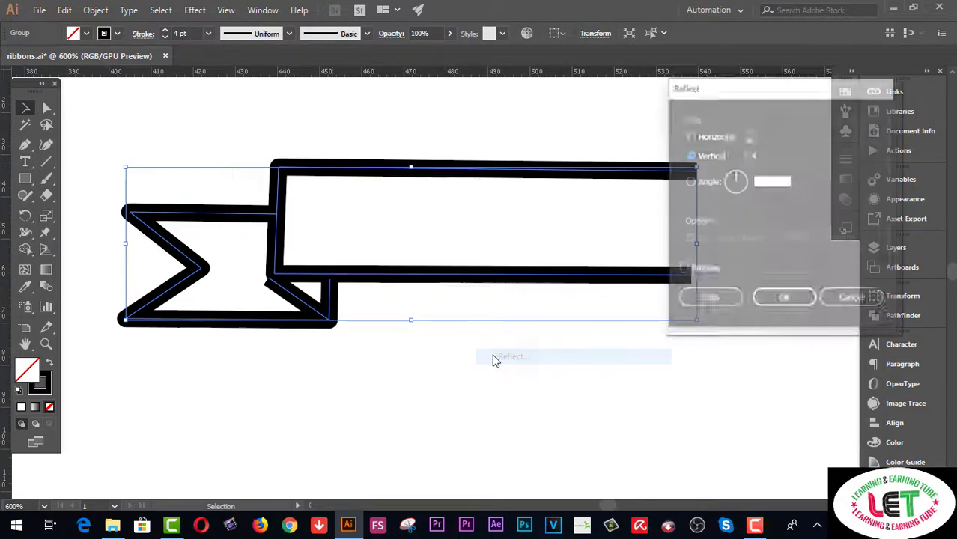
{"action": "left_click", "coordinate": [682, 270]}
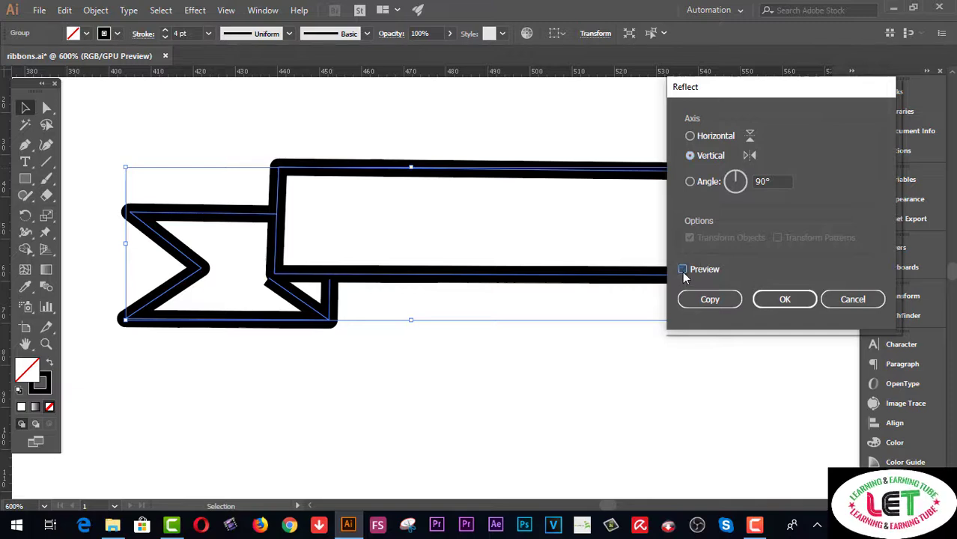
{"action": "left_click", "coordinate": [709, 299]}
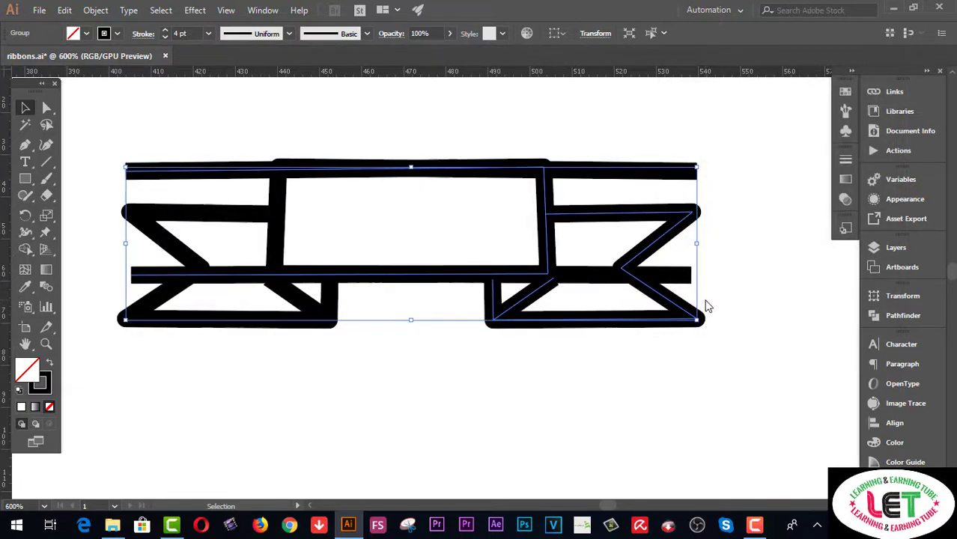
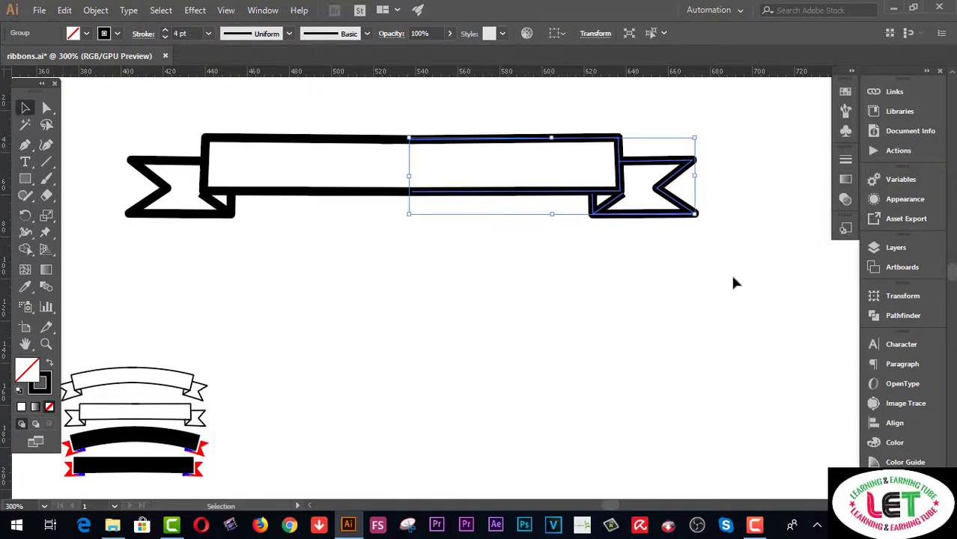
Group both banner halves into one object and place a duplicate of it about 50 px below the original
{"action": "left_click_drag", "start_coordinate": [733, 275], "coordinate": [140, 117]}
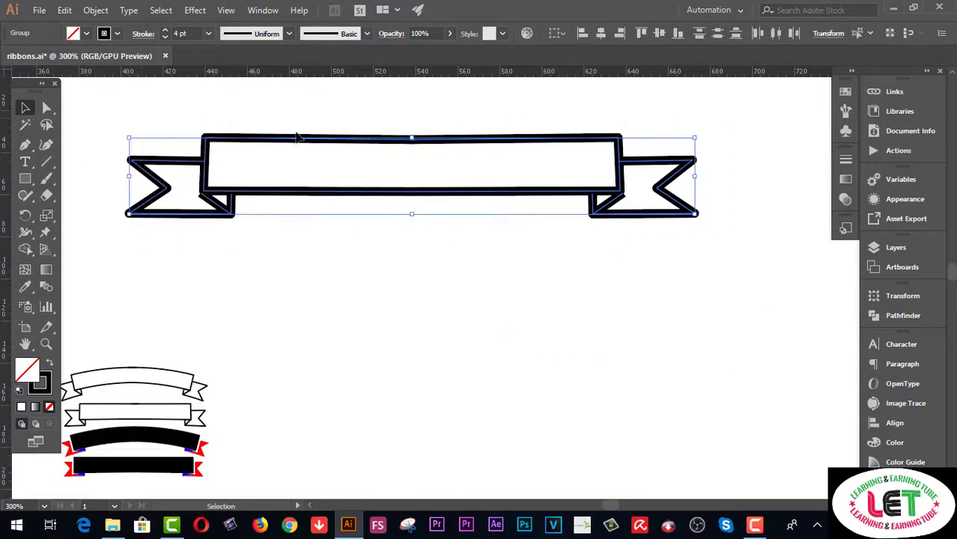
{"action": "right_click", "coordinate": [299, 143]}
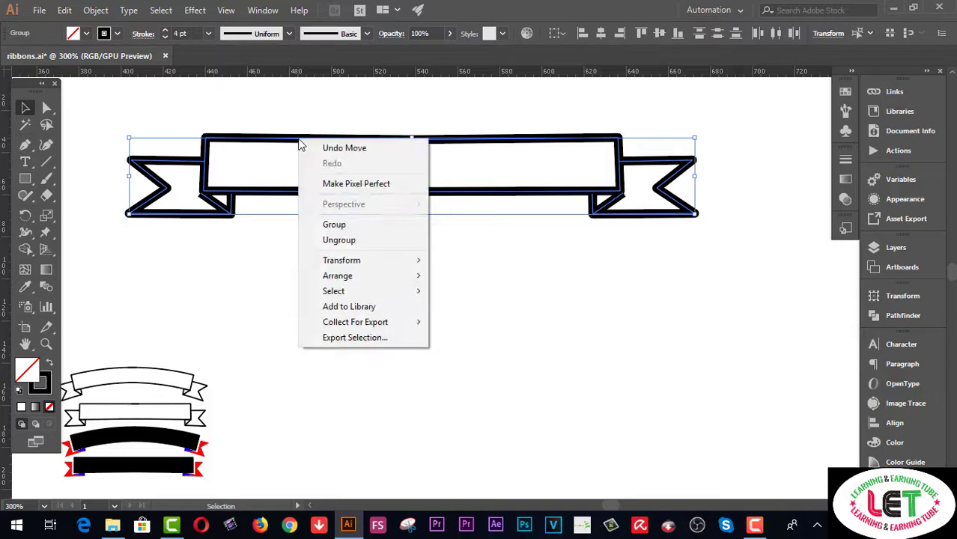
{"action": "left_click", "coordinate": [340, 226]}
{"action": "left_click", "coordinate": [444, 280]}
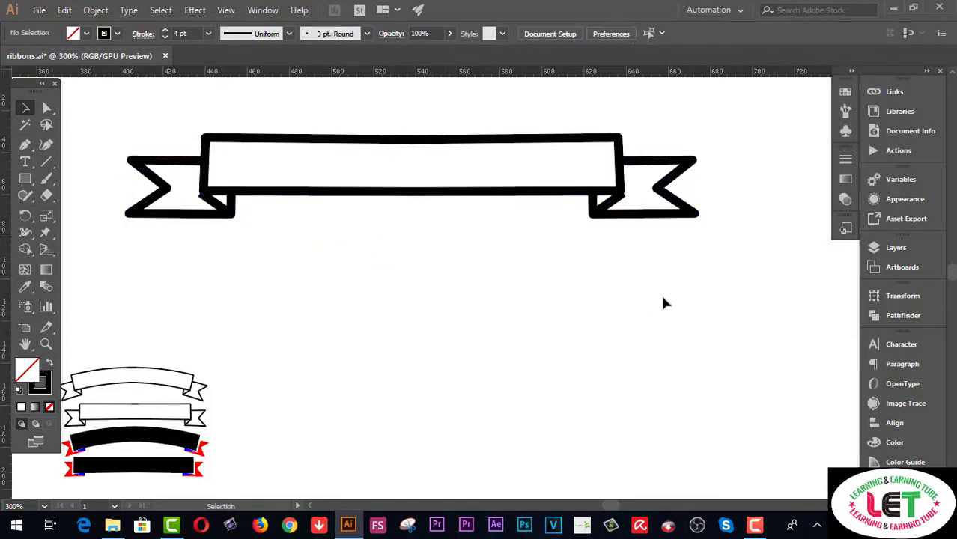
{"action": "left_click_drag", "start_coordinate": [669, 292], "coordinate": [180, 112]}
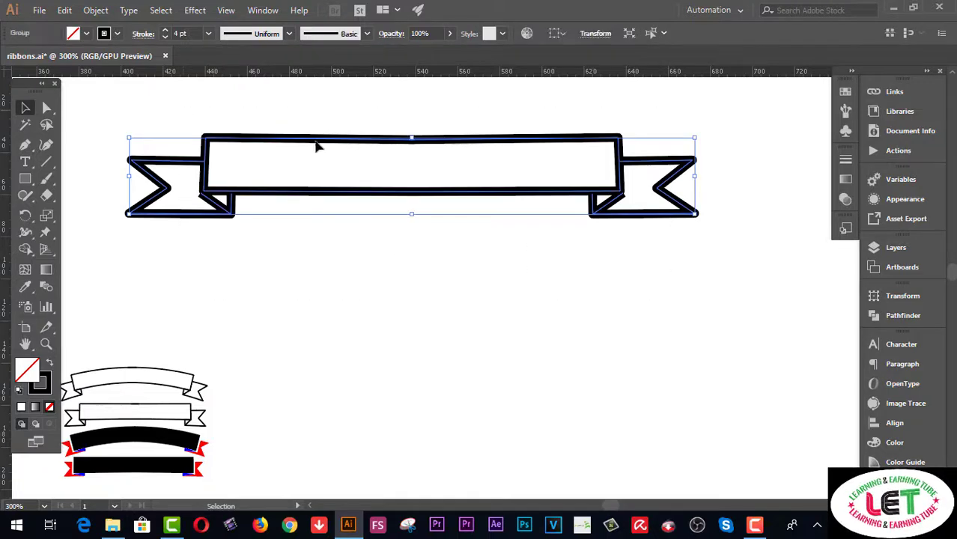
{"action": "left_click_drag", "start_coordinate": [338, 142], "coordinate": [340, 250]}
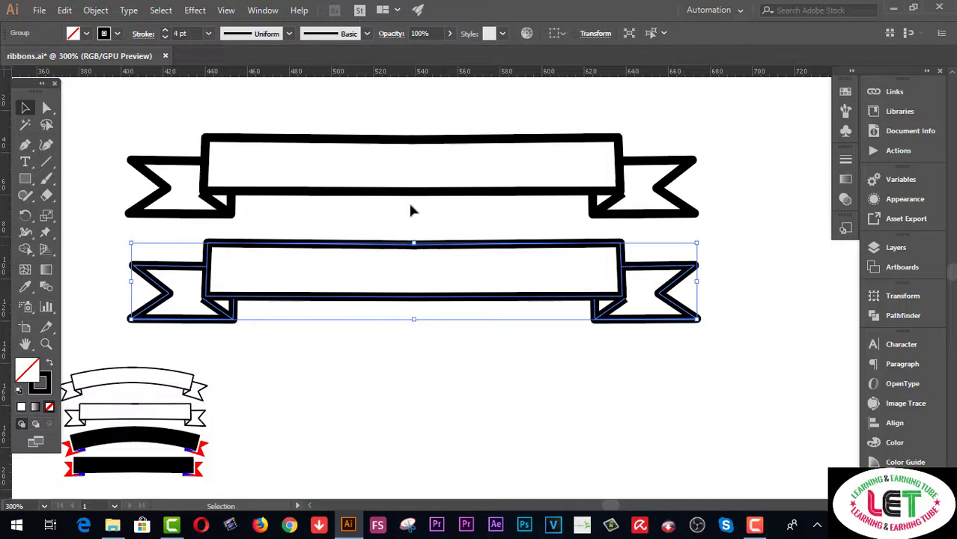
Apply a horizontal Arc warp with a 33% bend to the upper banner
{"action": "scroll", "coordinate": [459, 222], "scroll_direction": "up", "scroll_amount": 2}
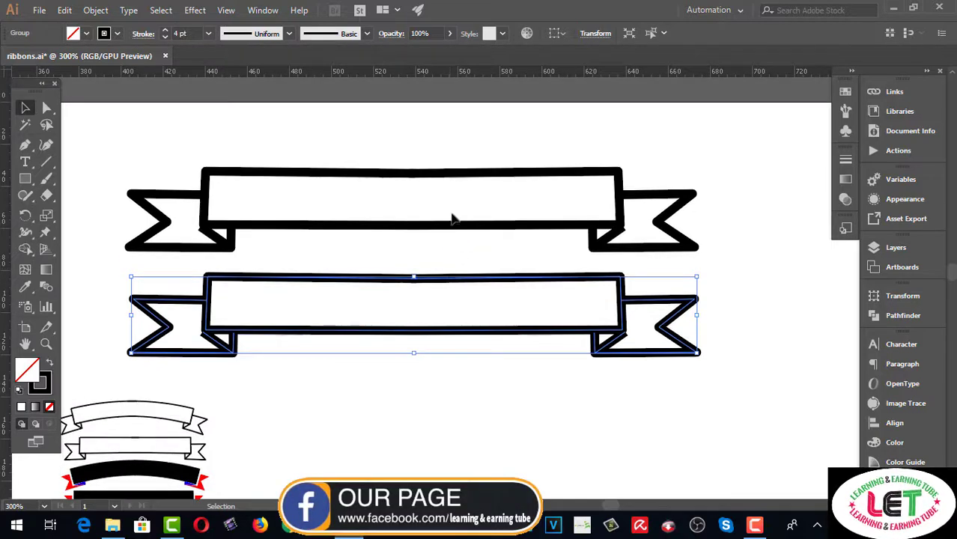
{"action": "left_click", "coordinate": [458, 183]}
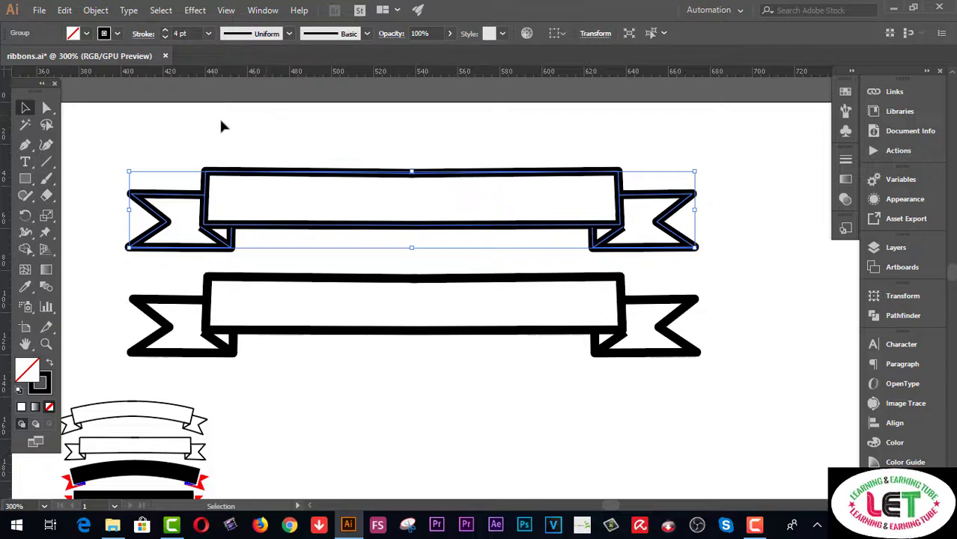
{"action": "left_click", "coordinate": [195, 10]}
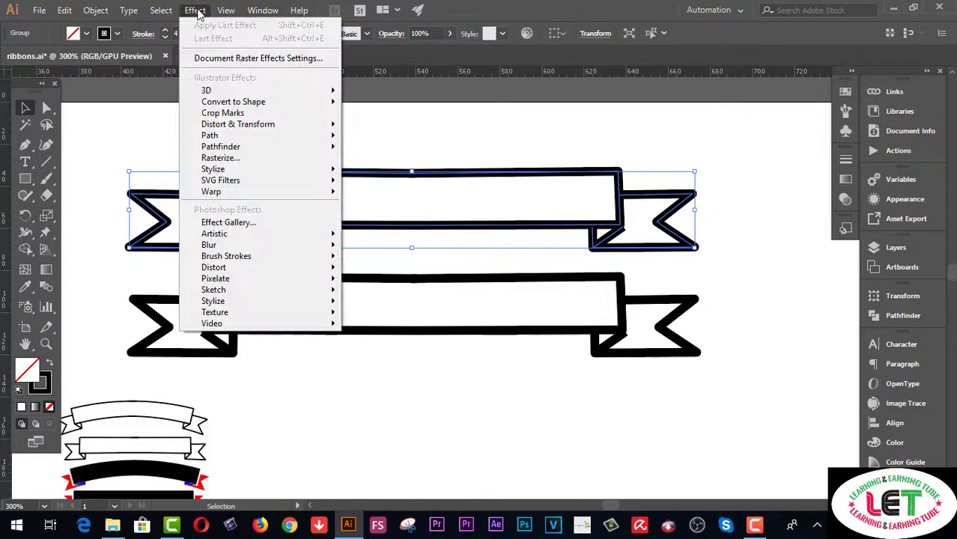
{"action": "mouse_move", "coordinate": [245, 193]}
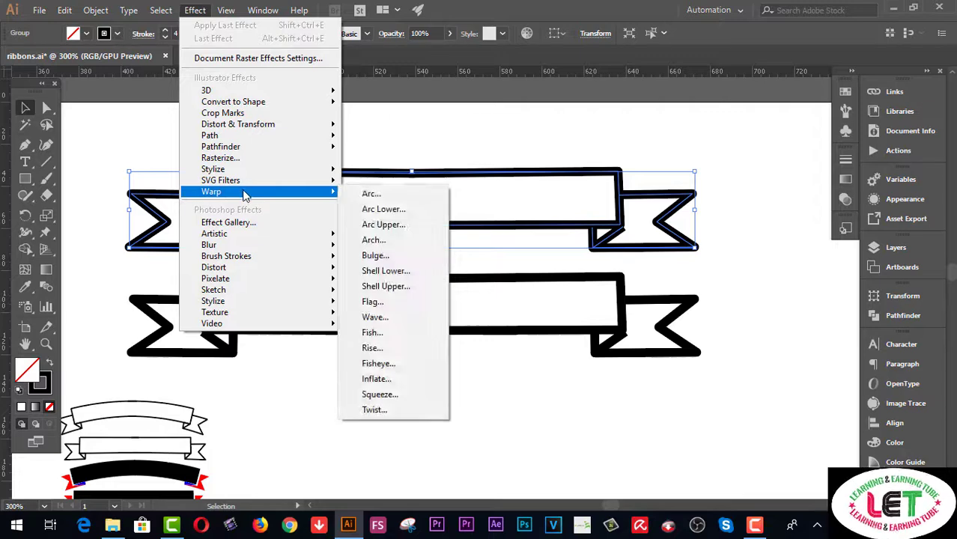
{"action": "left_click", "coordinate": [369, 193]}
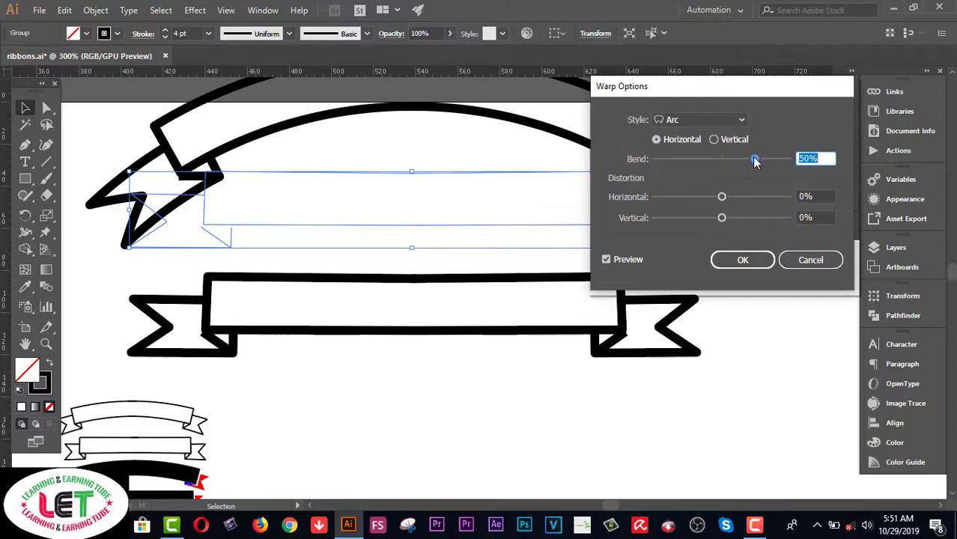
{"action": "left_click_drag", "start_coordinate": [755, 161], "coordinate": [743, 163]}
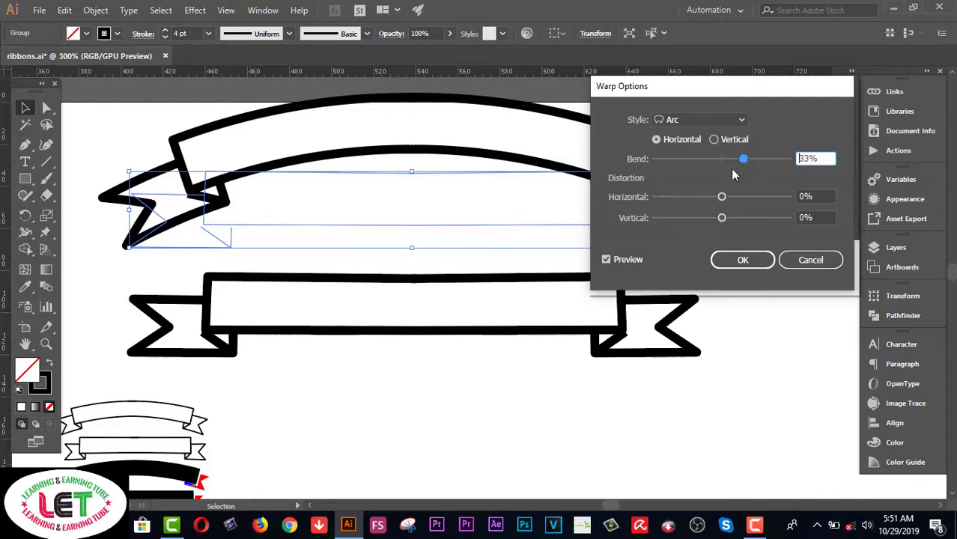
{"action": "left_click", "coordinate": [741, 120]}
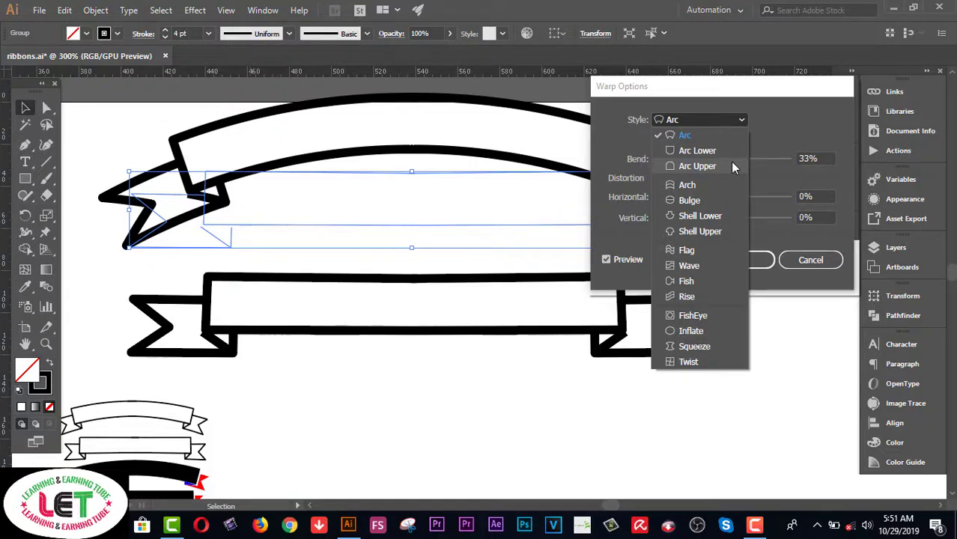
{"action": "left_click", "coordinate": [775, 96]}
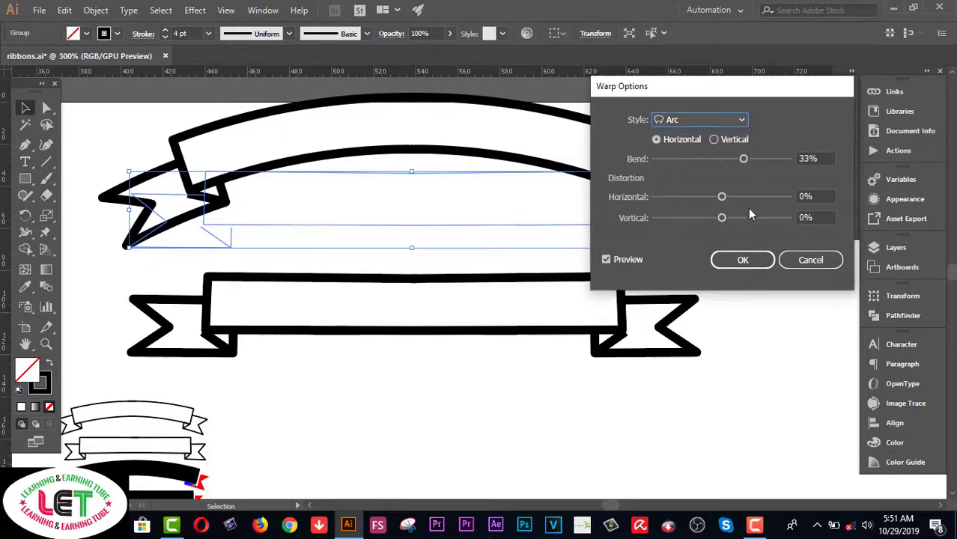
{"action": "left_click", "coordinate": [741, 261]}
{"action": "left_click", "coordinate": [747, 252]}
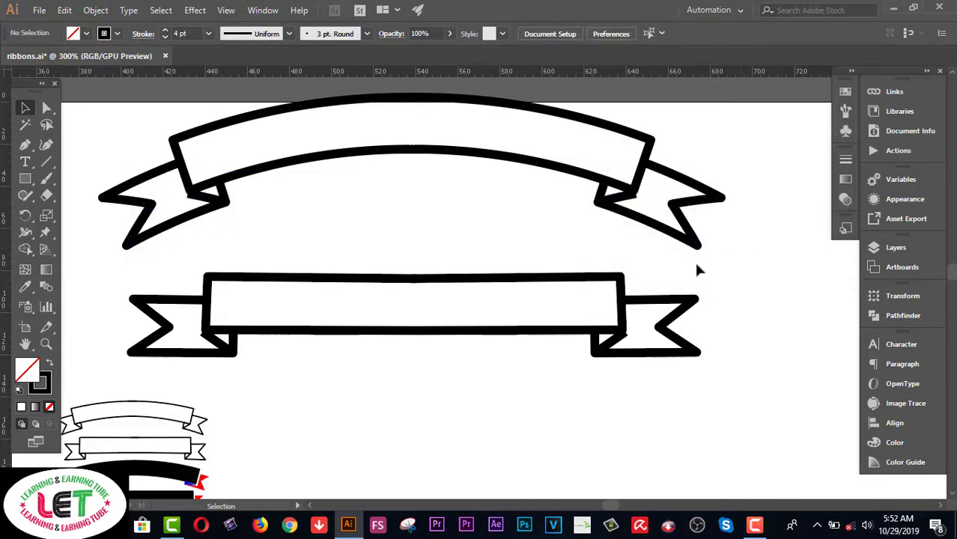
Move the curved and straight banners together about 46 px to the right and 132 px down to free space above them
{"action": "left_click", "coordinate": [599, 186]}
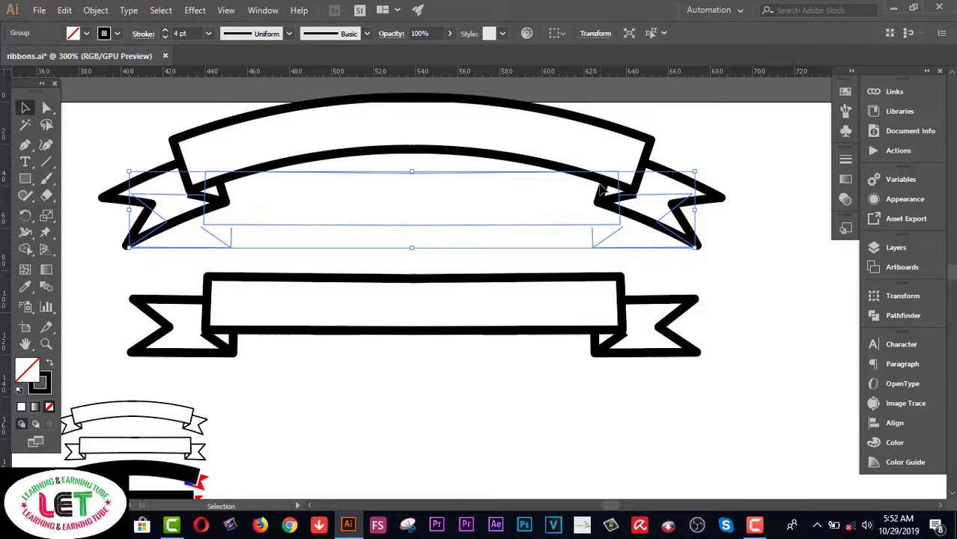
{"action": "left_click", "coordinate": [654, 360]}
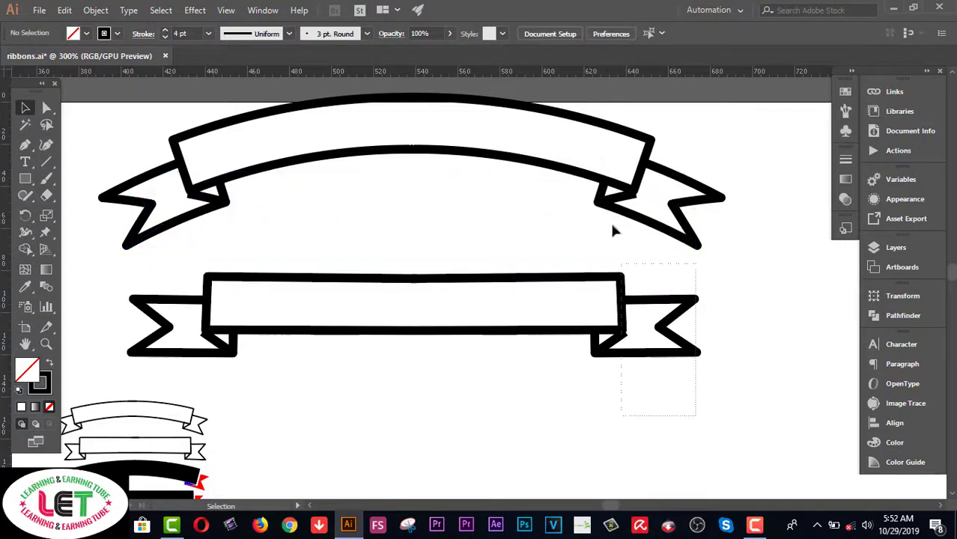
{"action": "left_click", "coordinate": [587, 185]}
{"action": "left_click_drag", "start_coordinate": [588, 185], "coordinate": [718, 370]}
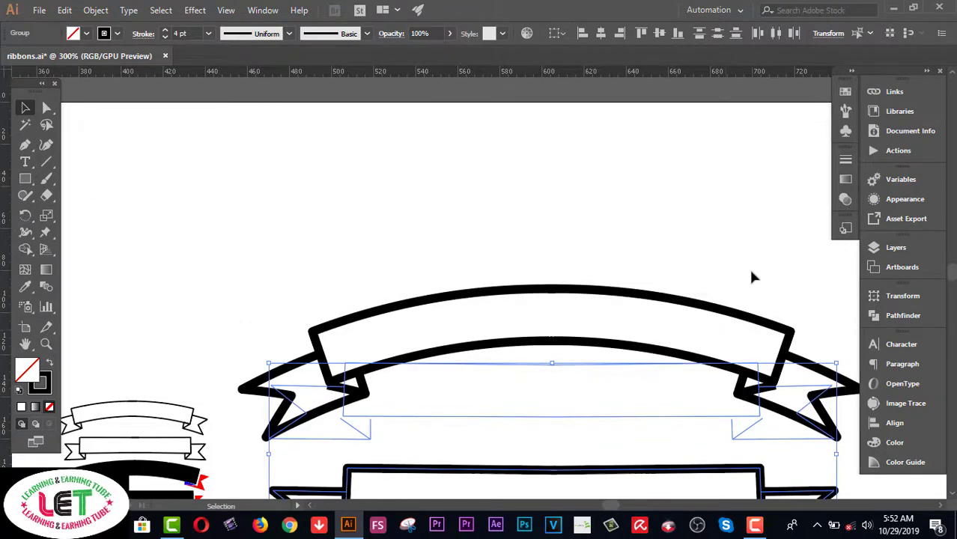
{"action": "scroll", "coordinate": [750, 273], "scroll_direction": "down", "scroll_amount": 2}
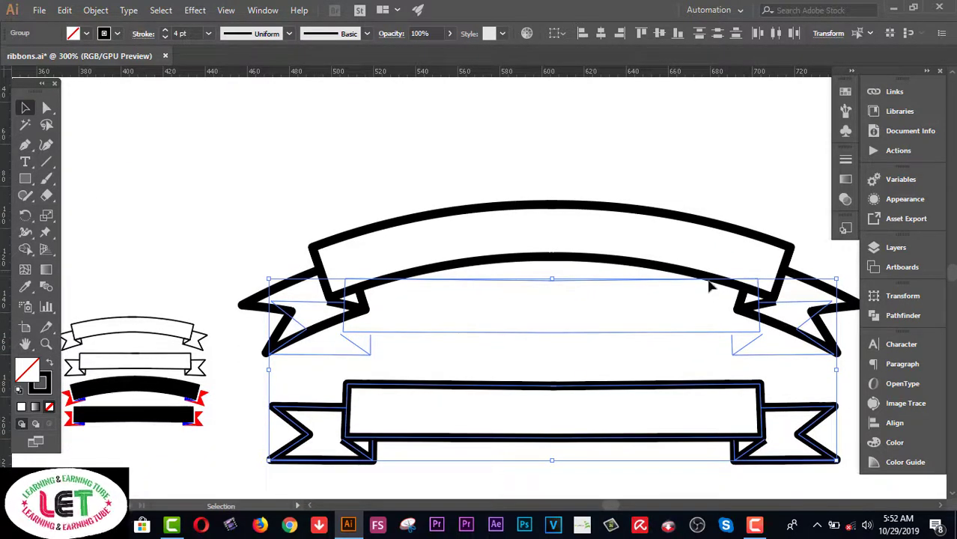
{"action": "left_click_drag", "start_coordinate": [707, 290], "coordinate": [664, 377]}
{"action": "left_click", "coordinate": [683, 238]}
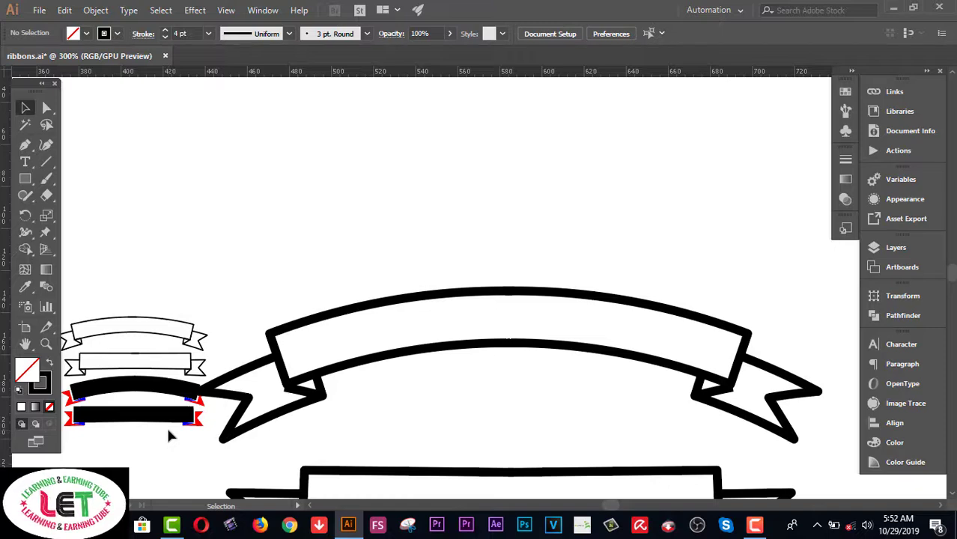
Draw a rectangle about 142 px wide and 29 px high above the curved banner, with black fill and no stroke
{"action": "left_click", "coordinate": [48, 366]}
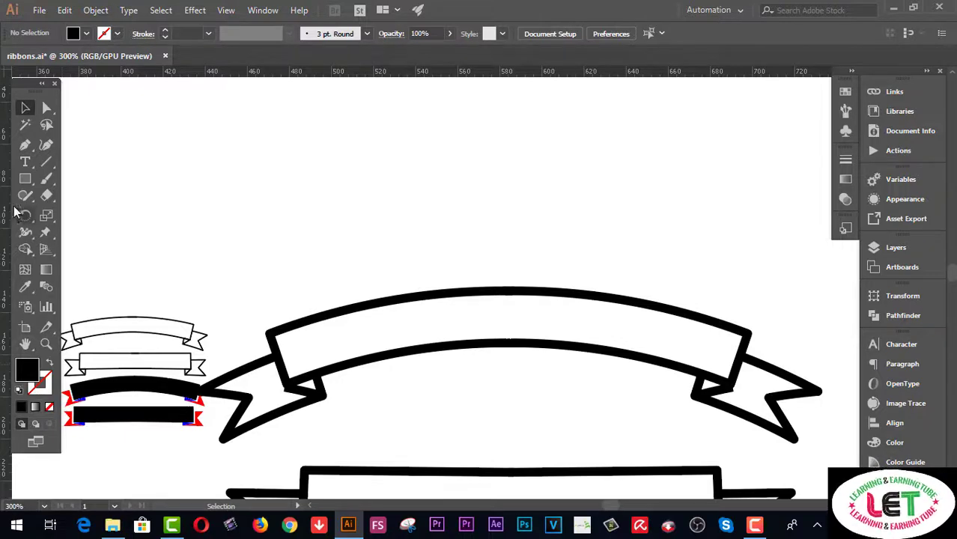
{"action": "left_click", "coordinate": [25, 181]}
{"action": "left_click_drag", "start_coordinate": [25, 180], "coordinate": [84, 181]}
{"action": "left_click_drag", "start_coordinate": [306, 127], "coordinate": [605, 188]}
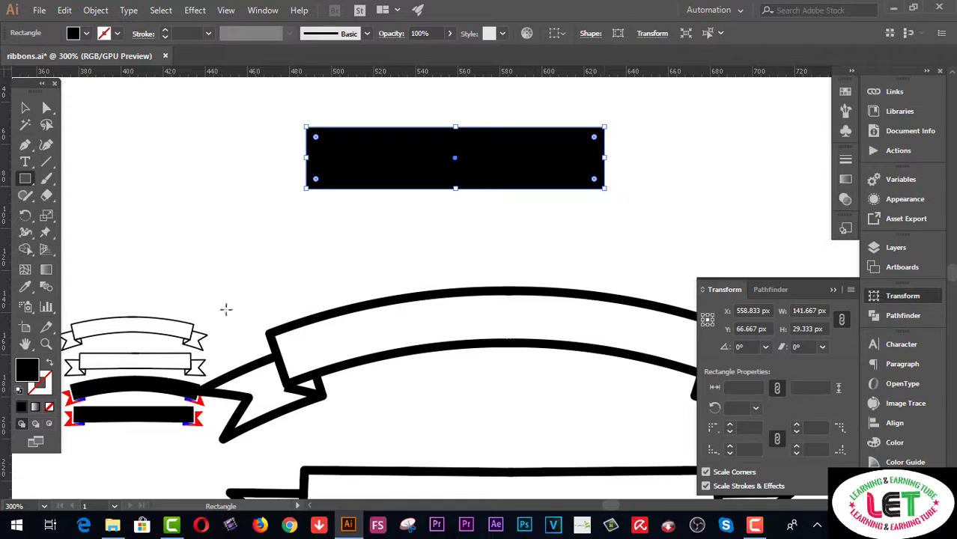
Duplicate the black rectangle about 45 px to the left and 11 px lower, overlapping it, and fill the copy with red
{"action": "left_click", "coordinate": [25, 108]}
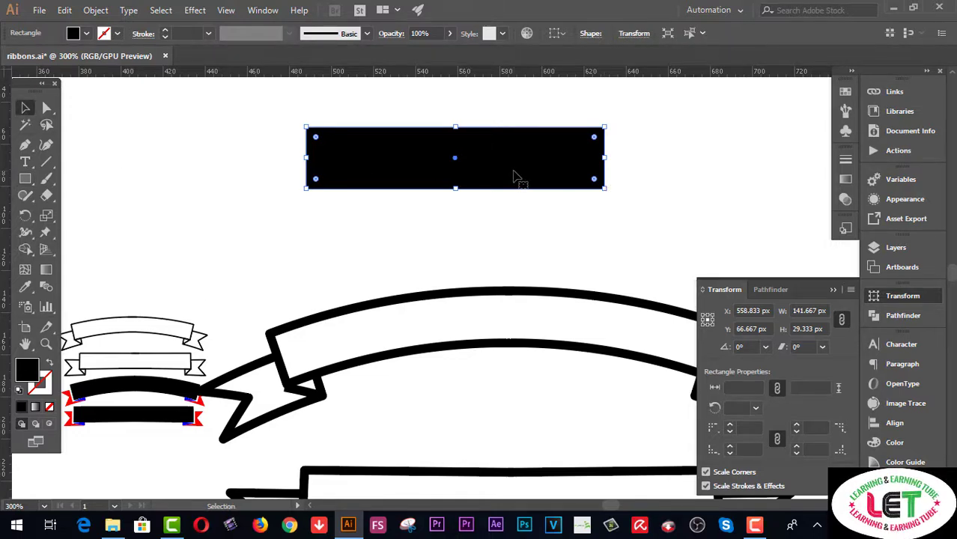
{"action": "left_click_drag", "start_coordinate": [513, 175], "coordinate": [421, 198]}
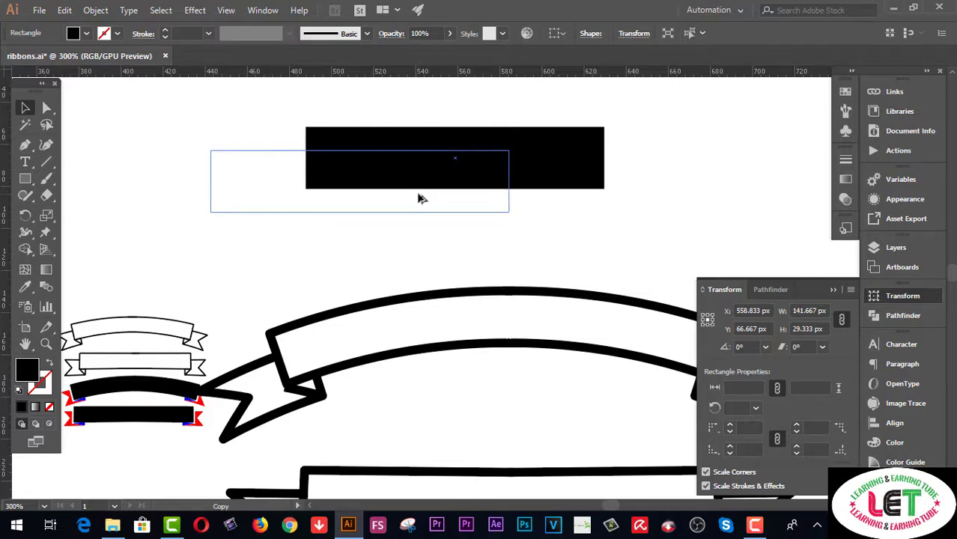
{"action": "left_click_drag", "start_coordinate": [421, 199], "coordinate": [421, 200]}
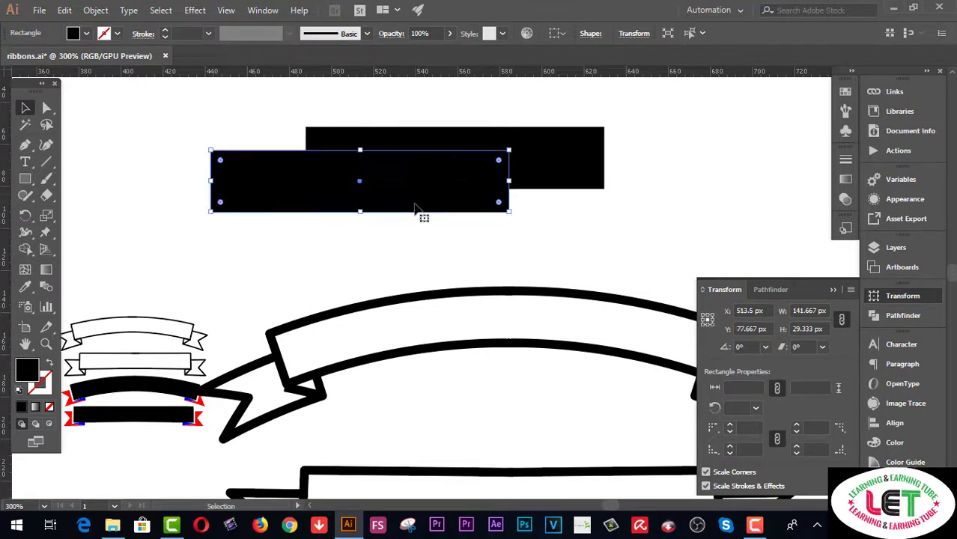
{"action": "left_click", "coordinate": [87, 33]}
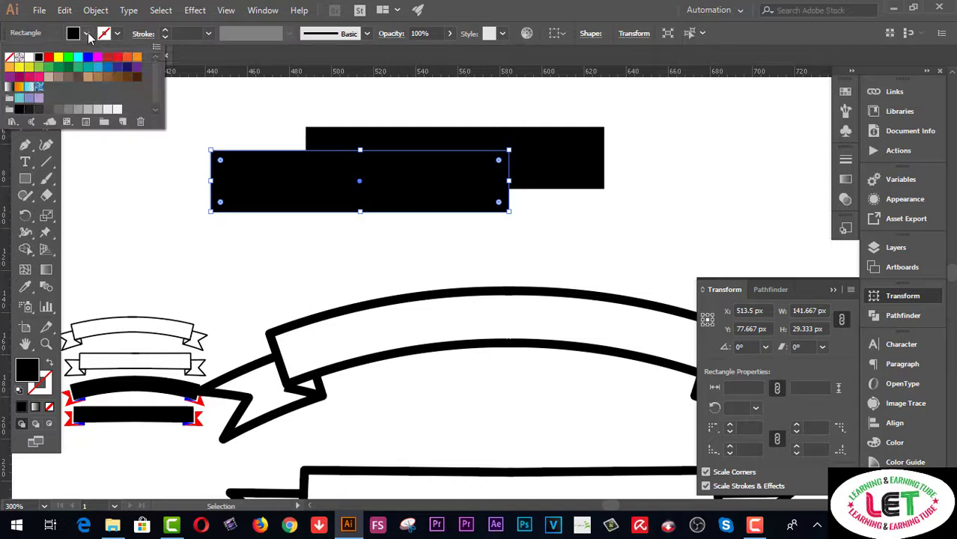
{"action": "left_click", "coordinate": [47, 60]}
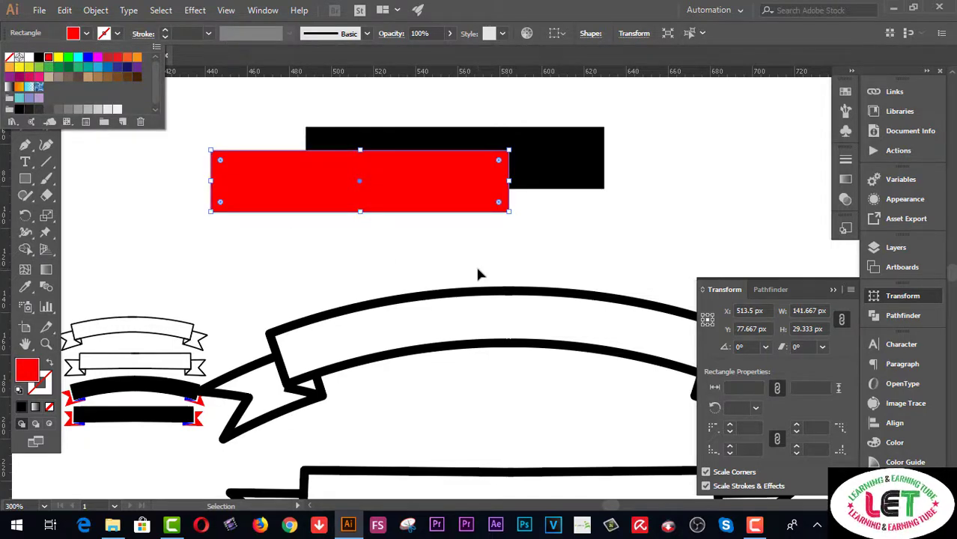
Narrow the red rectangle to 63 px wide, keeping its left edge fixed, and bring the black rectangle to the front
{"action": "left_click", "coordinate": [523, 240]}
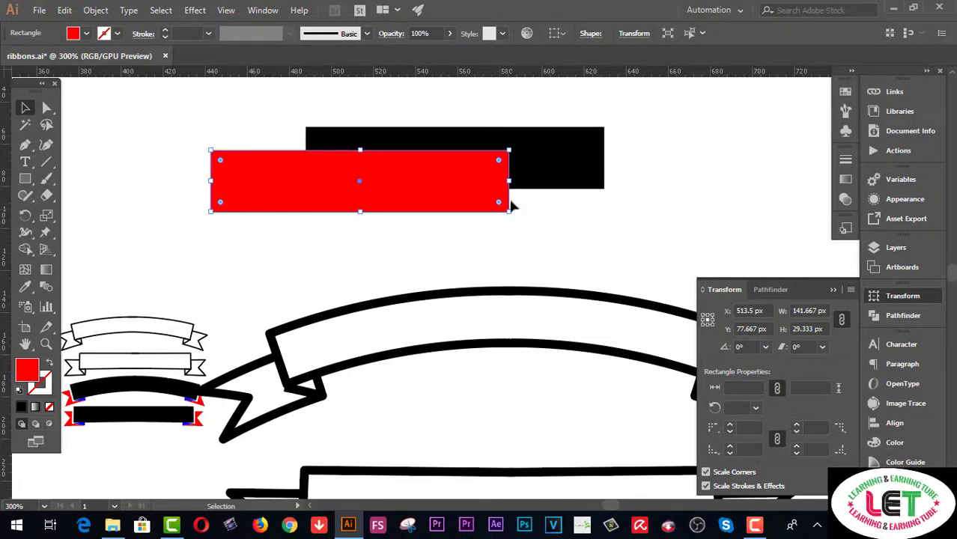
{"action": "left_click_drag", "start_coordinate": [509, 180], "coordinate": [343, 173]}
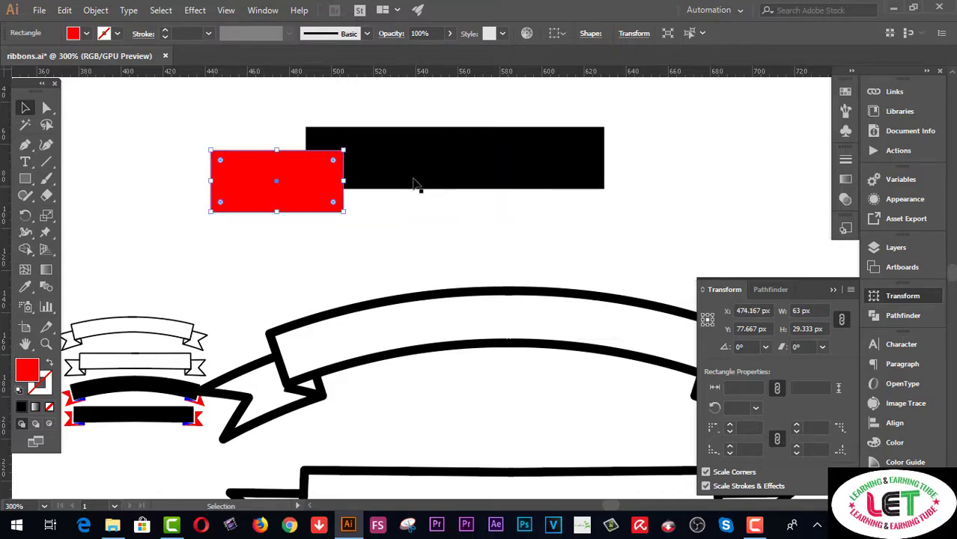
{"action": "left_click", "coordinate": [443, 176]}
{"action": "right_click", "coordinate": [446, 177]}
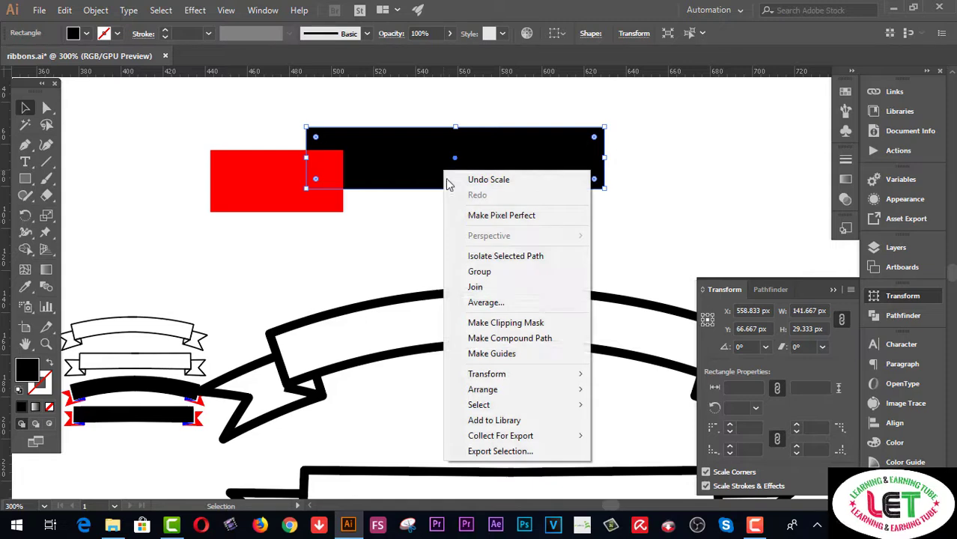
{"action": "mouse_move", "coordinate": [498, 376]}
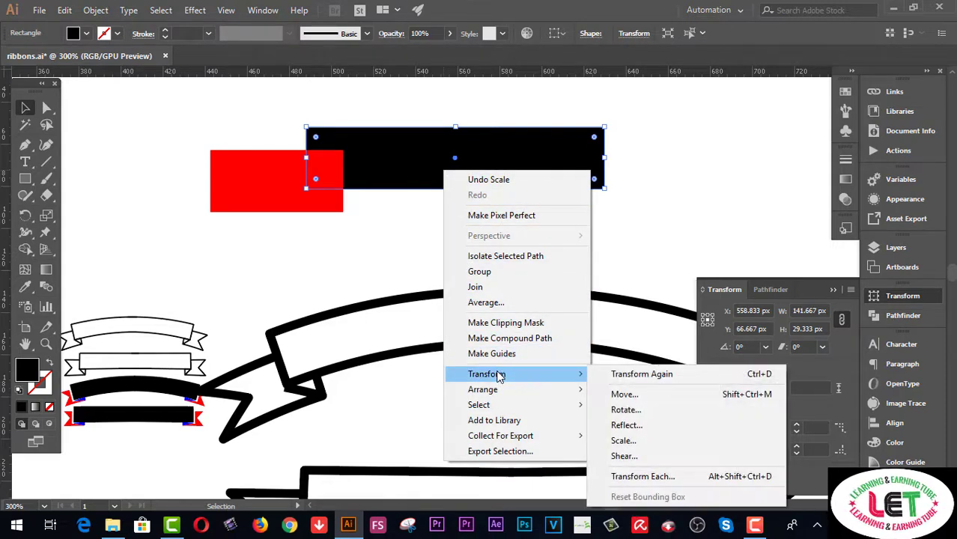
{"action": "mouse_move", "coordinate": [494, 393]}
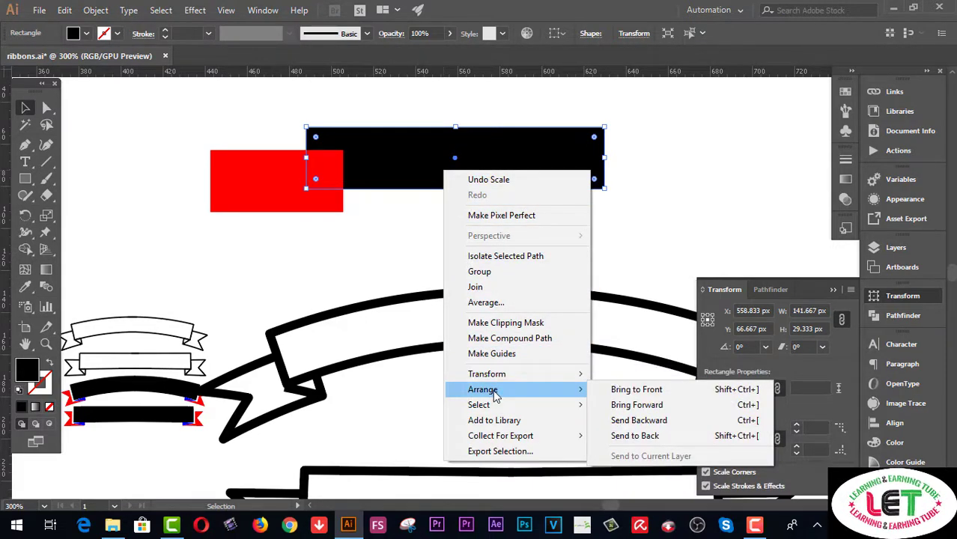
{"action": "left_click", "coordinate": [610, 387]}
{"action": "left_click", "coordinate": [510, 233]}
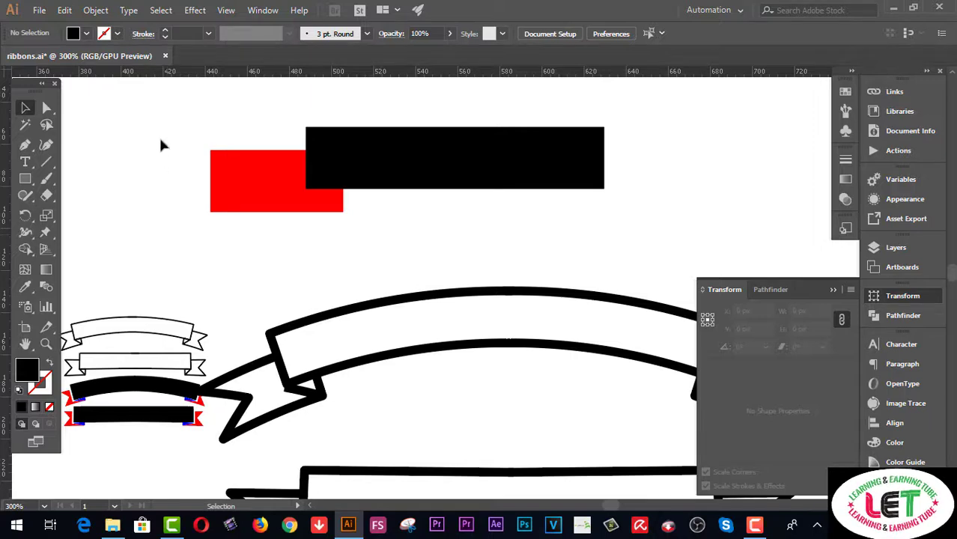
Add an anchor point at the middle of the red rectangle's left edge
{"action": "left_click_drag", "start_coordinate": [160, 139], "coordinate": [234, 187]}
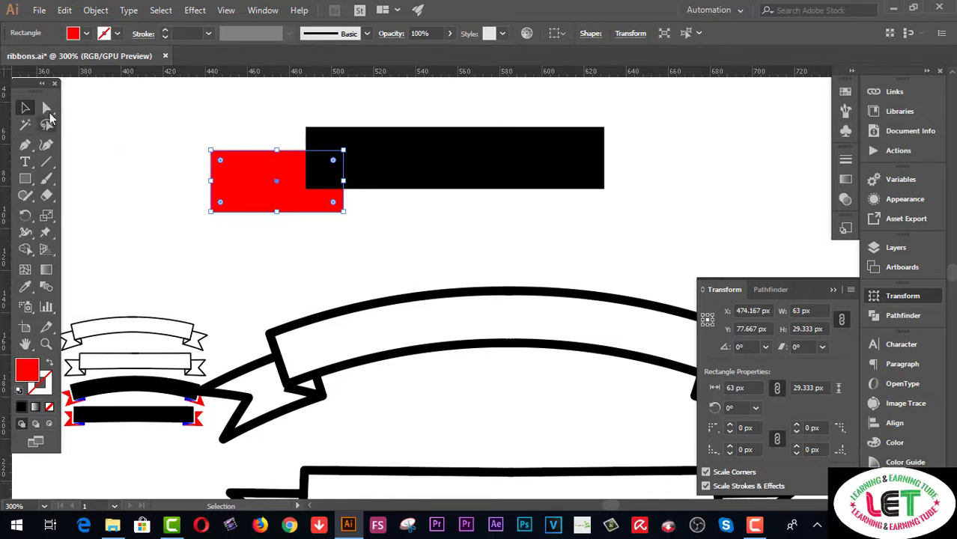
{"action": "left_click", "coordinate": [23, 149]}
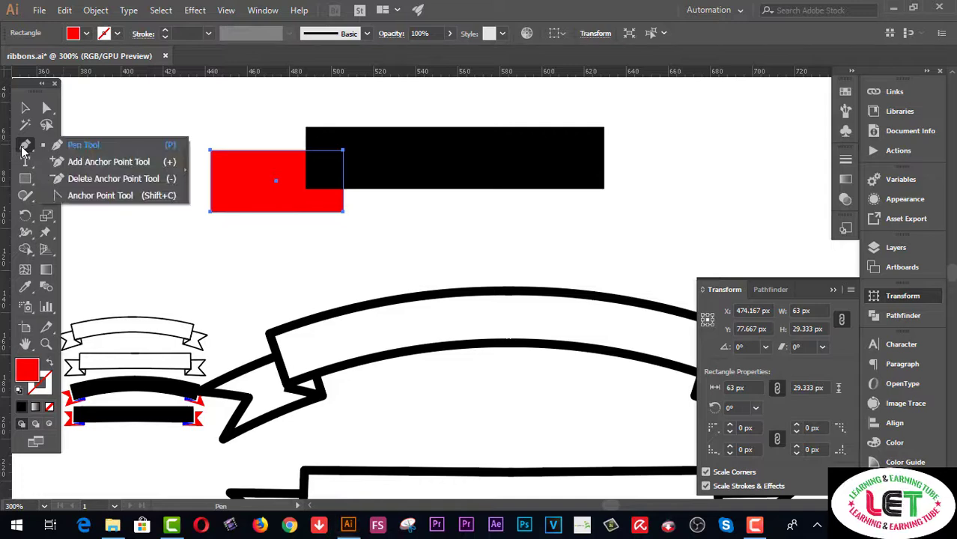
{"action": "left_click", "coordinate": [63, 168]}
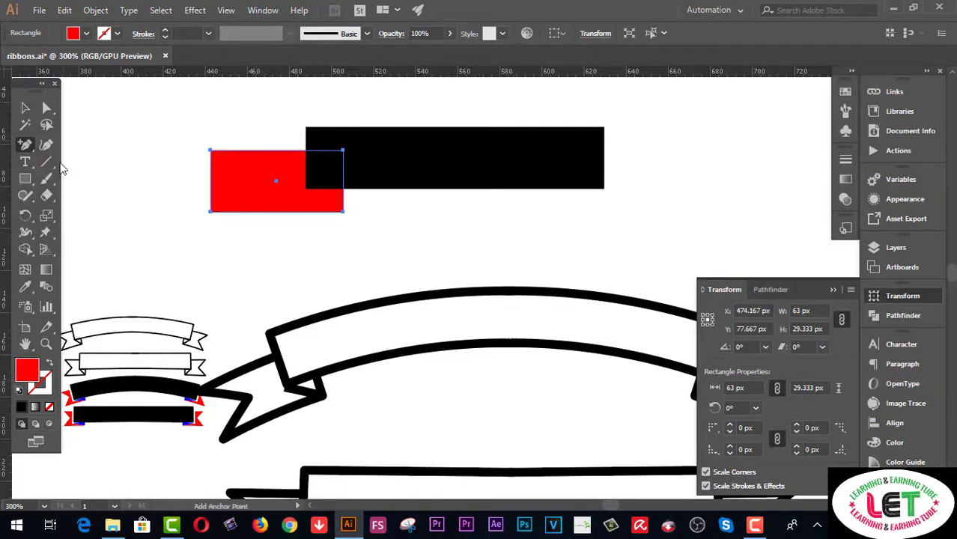
{"action": "left_click", "coordinate": [211, 184]}
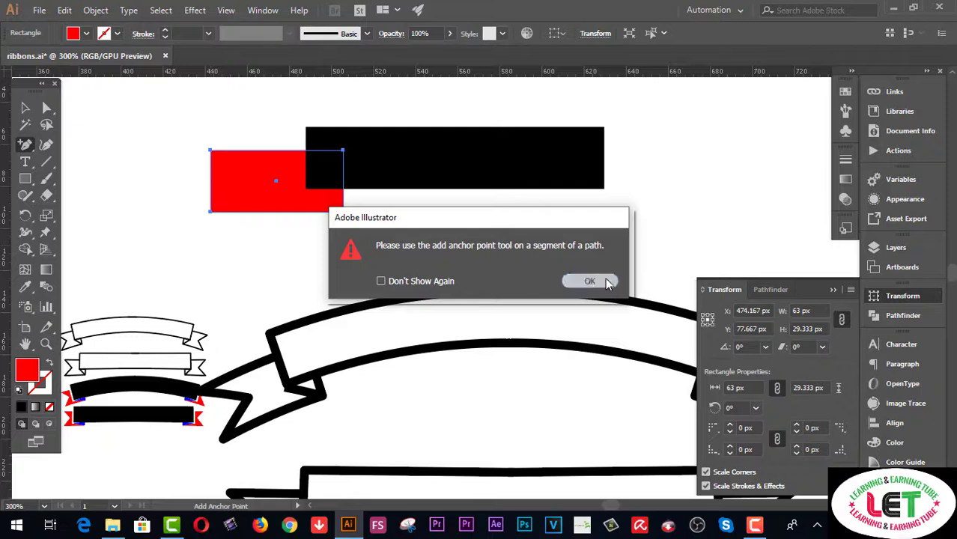
{"action": "left_click", "coordinate": [589, 282]}
{"action": "left_click", "coordinate": [212, 186]}
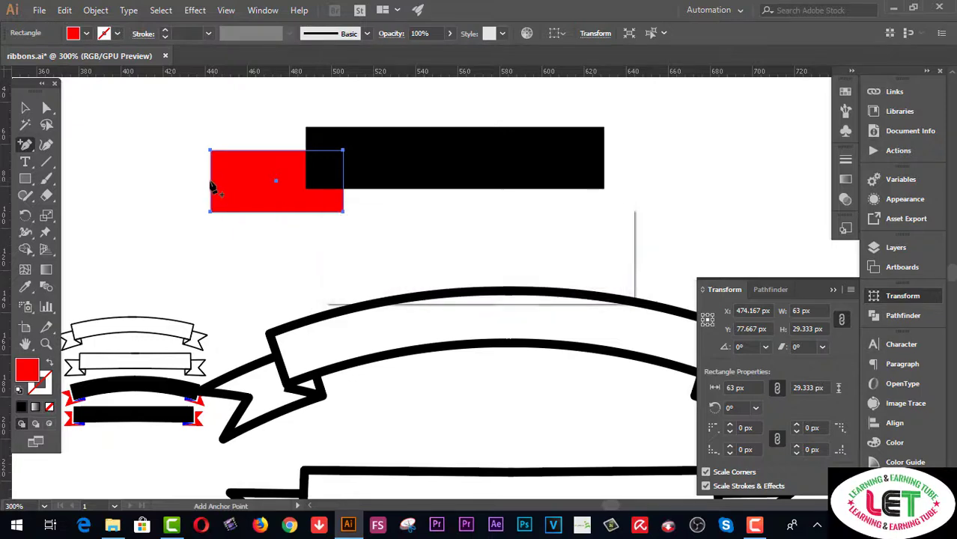
{"action": "left_click", "coordinate": [588, 282]}
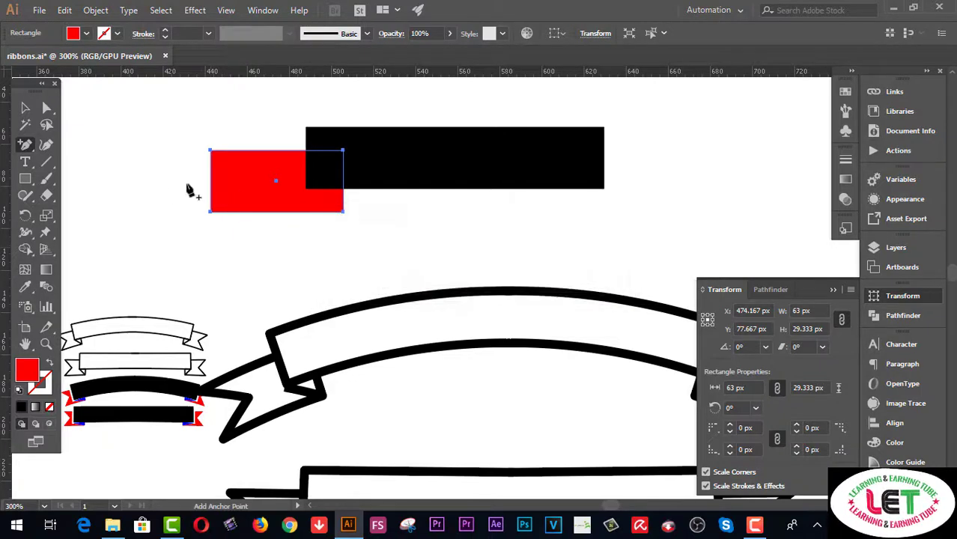
{"action": "left_click", "coordinate": [212, 186]}
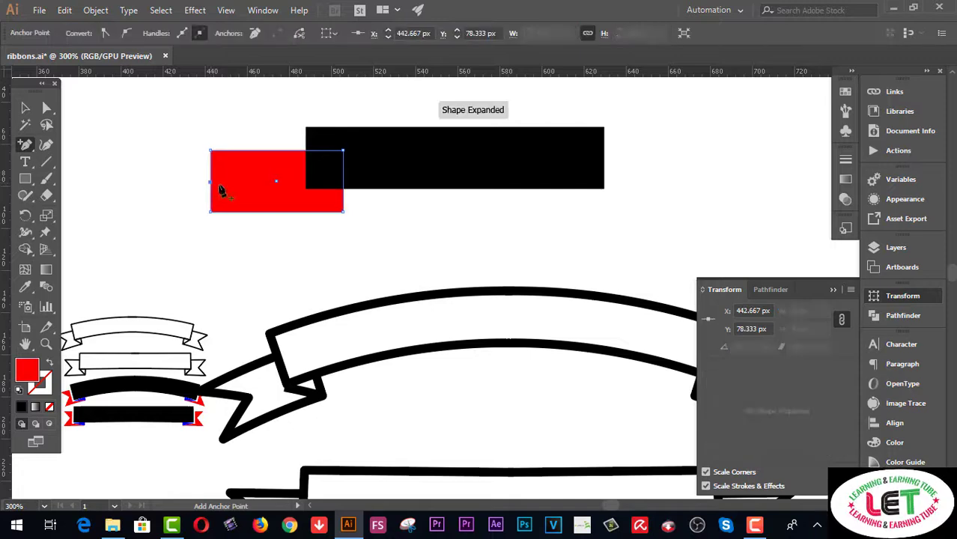
Move the new anchor point about 24 px inward to cut a V-shaped notch into the red ribbon tail
{"action": "left_click", "coordinate": [47, 109]}
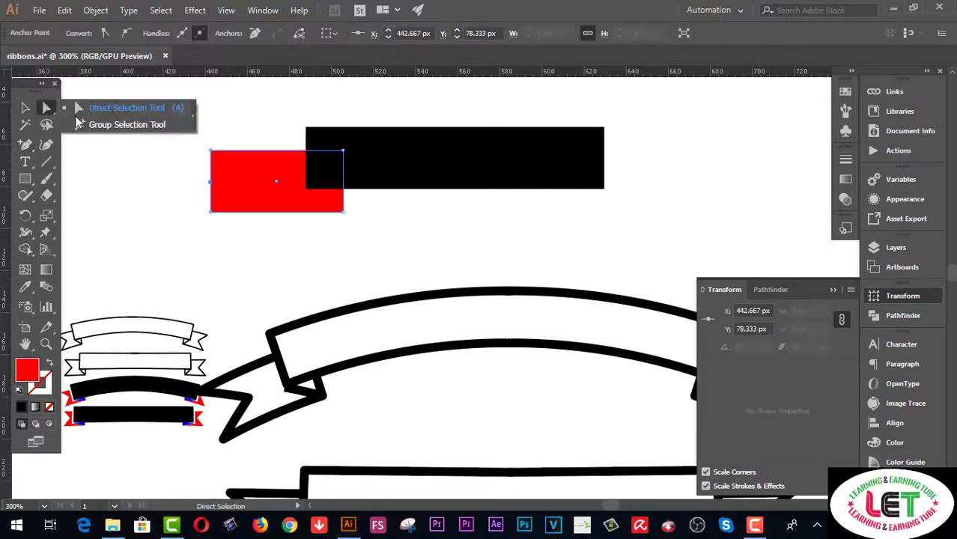
{"action": "left_click_drag", "start_coordinate": [165, 167], "coordinate": [217, 197]}
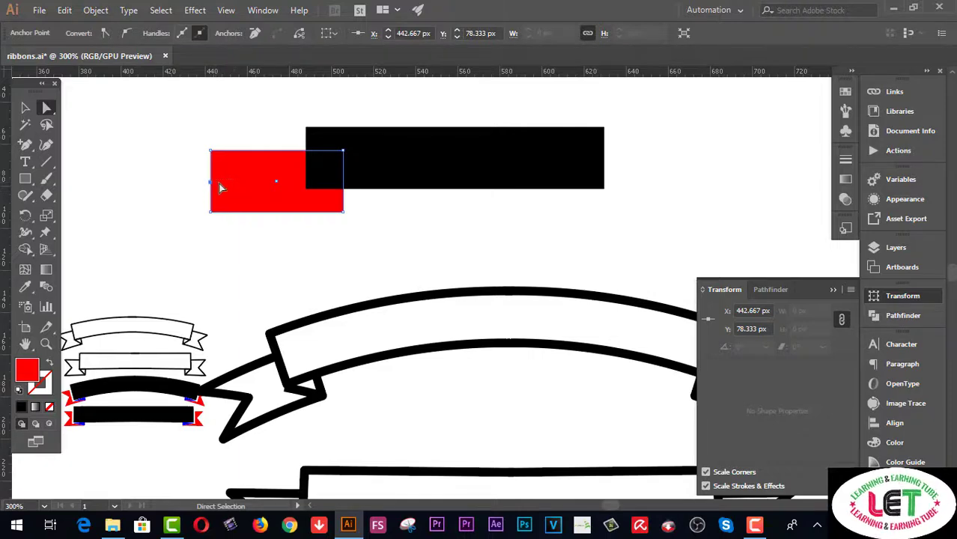
{"action": "left_click_drag", "start_coordinate": [194, 179], "coordinate": [263, 188]}
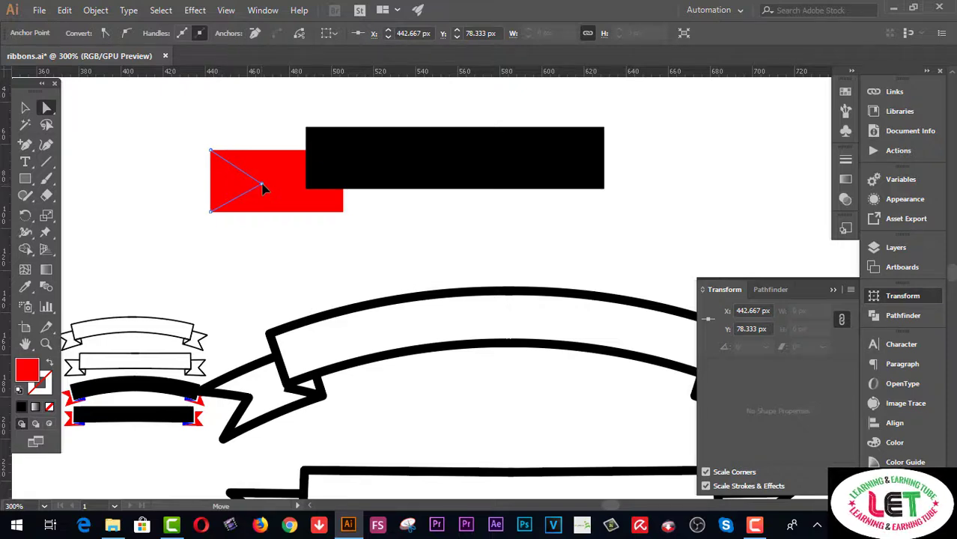
{"action": "left_click_drag", "start_coordinate": [262, 184], "coordinate": [262, 184]}
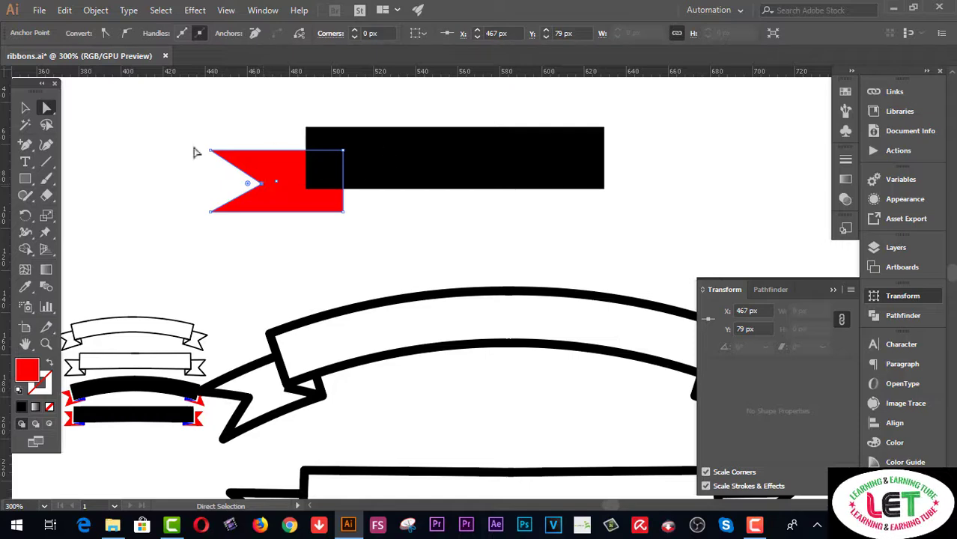
Offset the black rectangle's path by 4 px with miter joins
{"action": "left_click", "coordinate": [421, 184]}
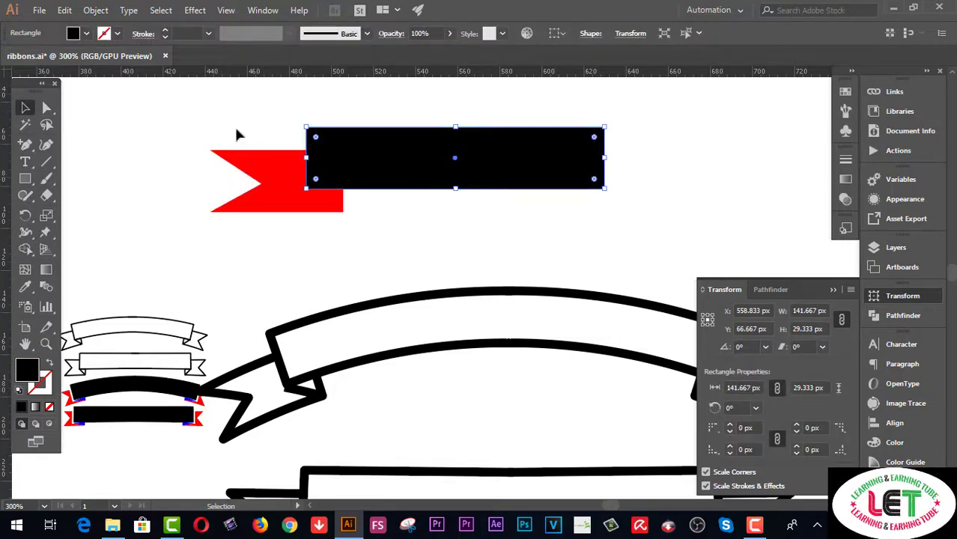
{"action": "left_click", "coordinate": [97, 10]}
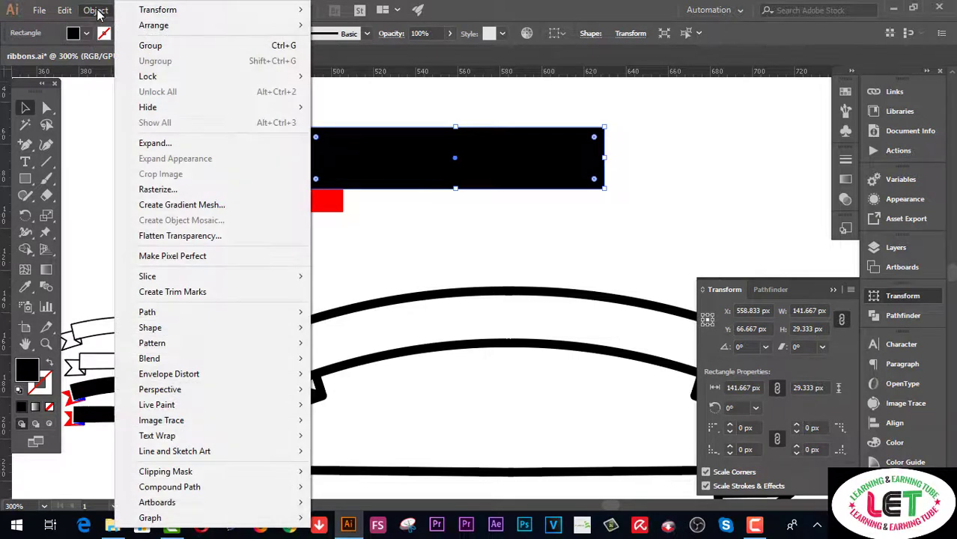
{"action": "mouse_move", "coordinate": [177, 317]}
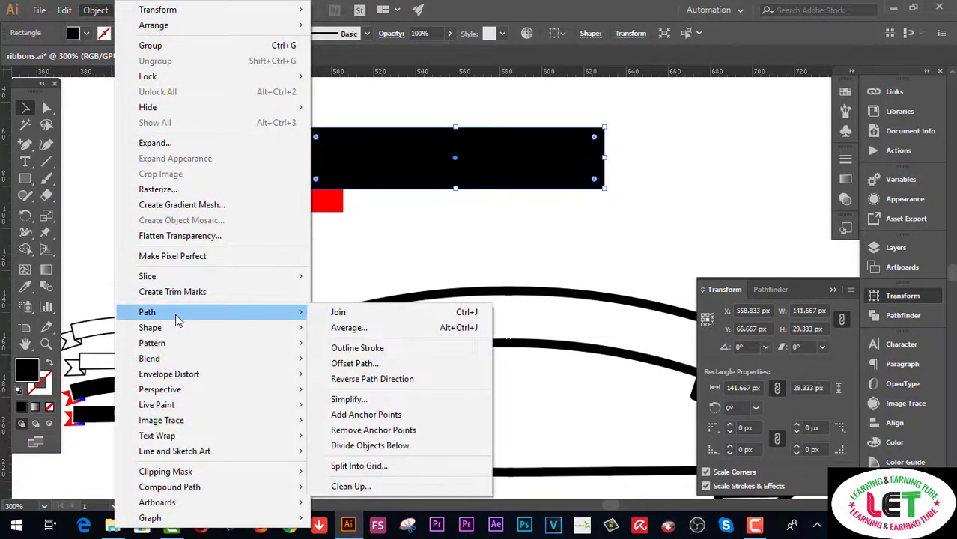
{"action": "left_click", "coordinate": [349, 366]}
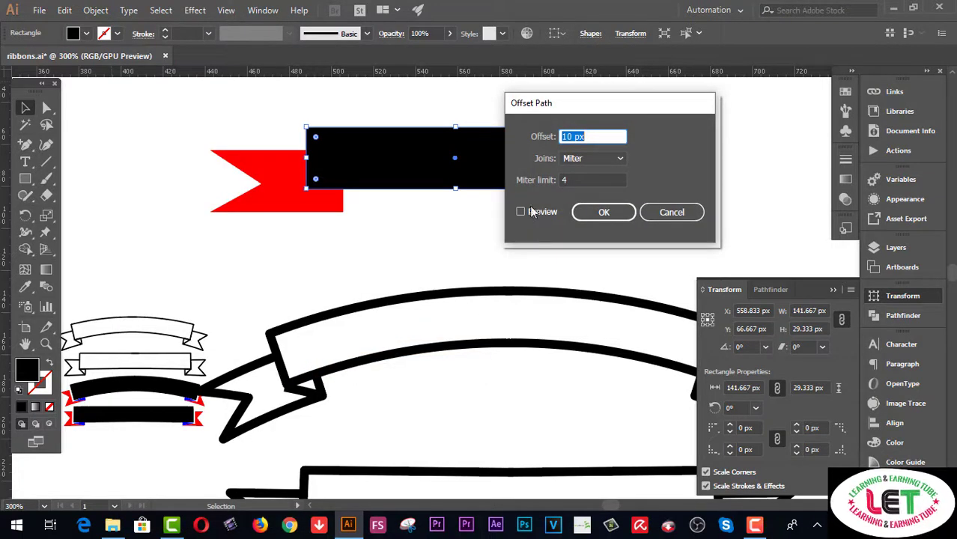
{"action": "double_click", "coordinate": [567, 136]}
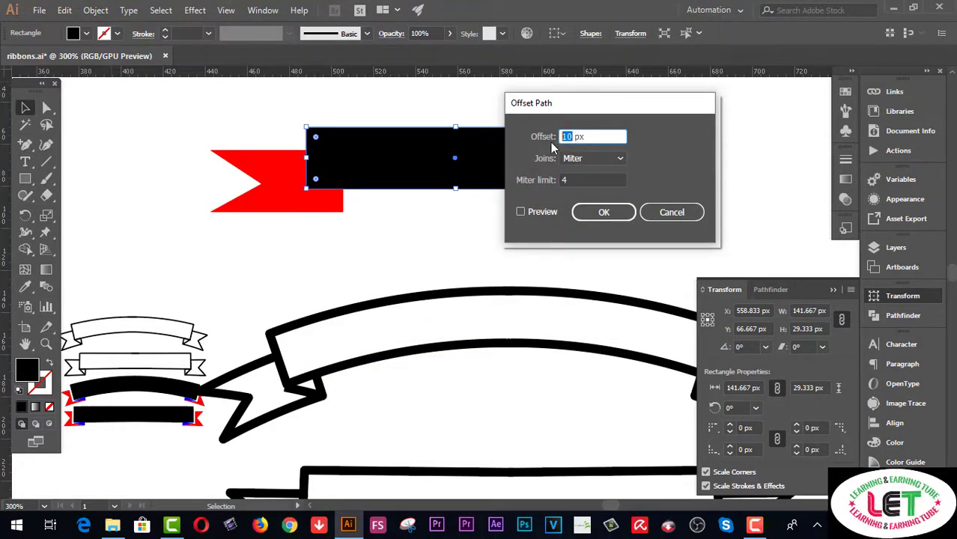
{"action": "type", "text": "4"}
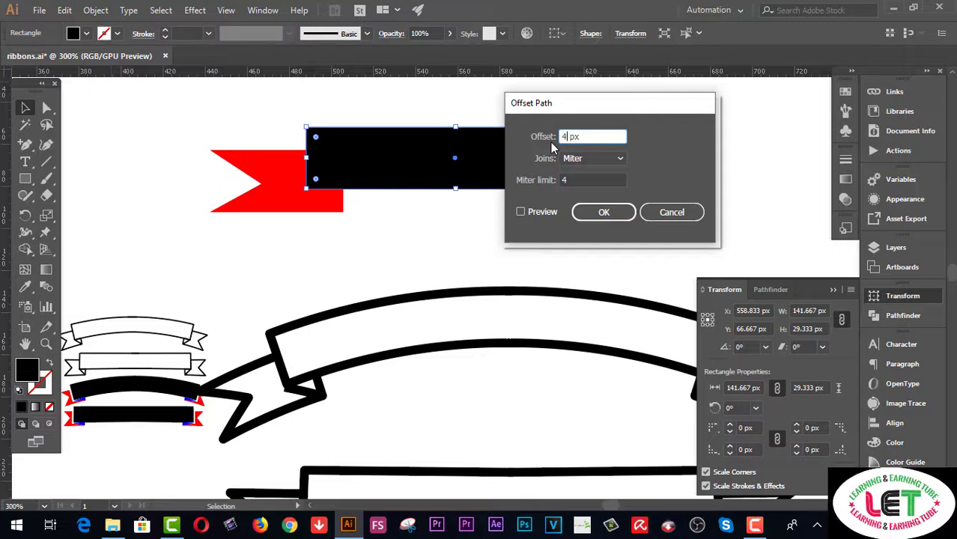
{"action": "left_click", "coordinate": [520, 212]}
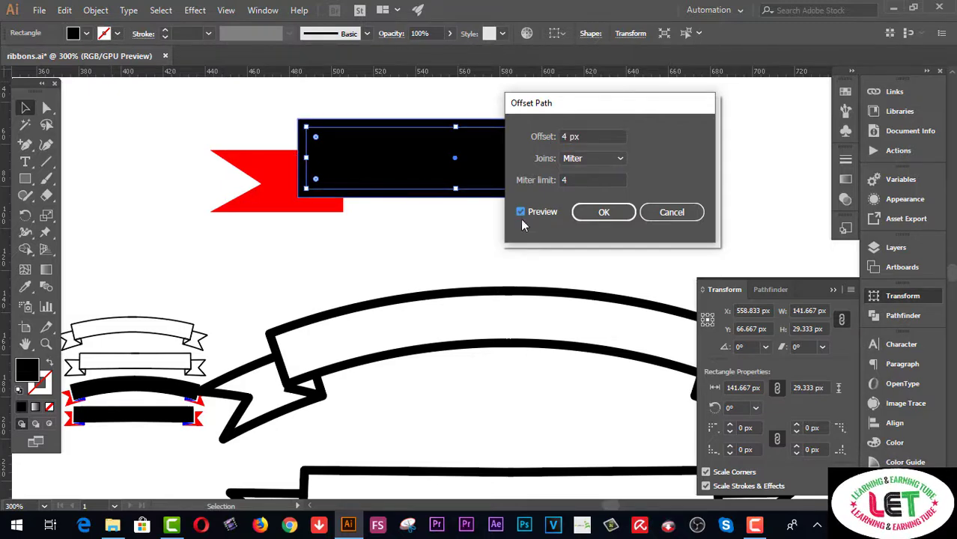
{"action": "left_click", "coordinate": [602, 215]}
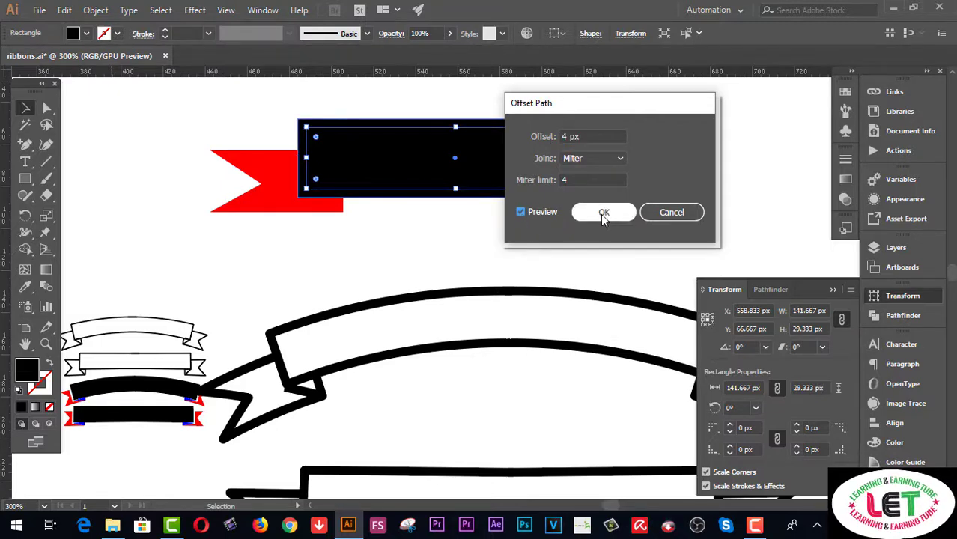
{"action": "left_click", "coordinate": [446, 245]}
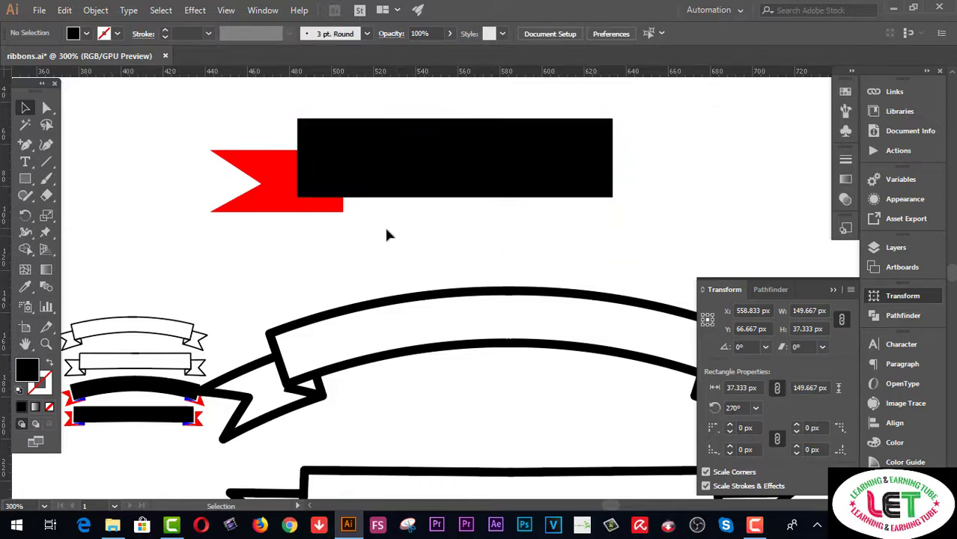
Subtract the larger offset rectangle from the red tail with Minus Front, keeping the original black rectangle
{"action": "left_click", "coordinate": [368, 166]}
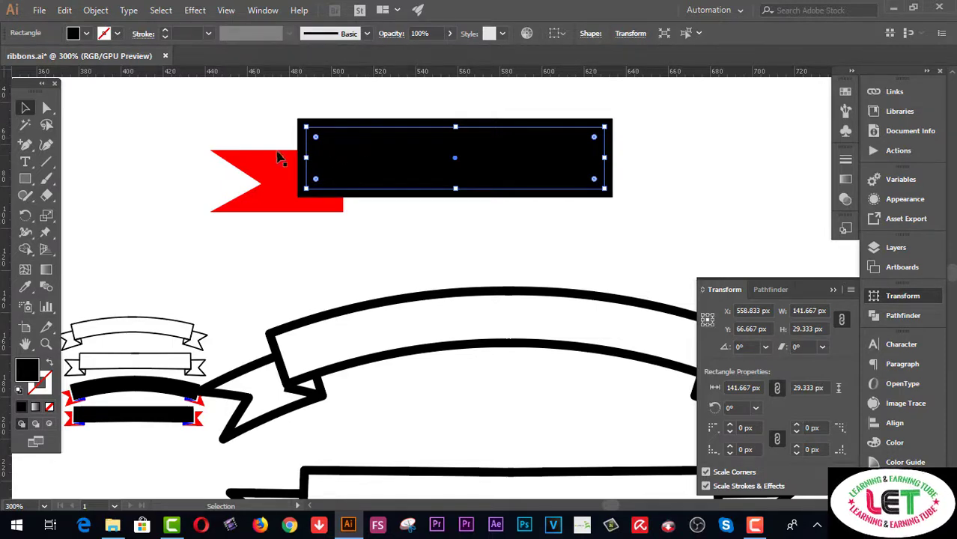
{"action": "left_click_drag", "start_coordinate": [266, 131], "coordinate": [297, 165]}
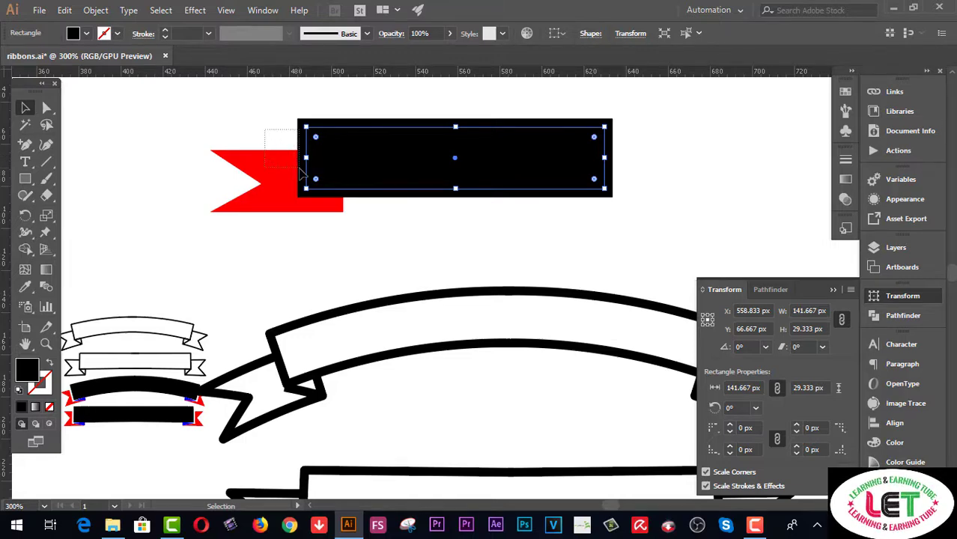
{"action": "left_click_drag", "start_coordinate": [299, 174], "coordinate": [301, 179]}
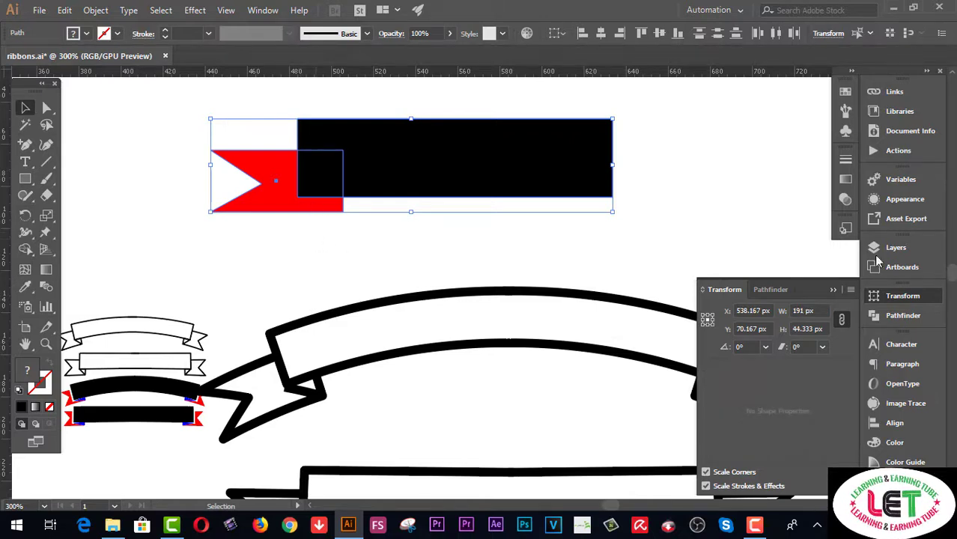
{"action": "left_click", "coordinate": [912, 316]}
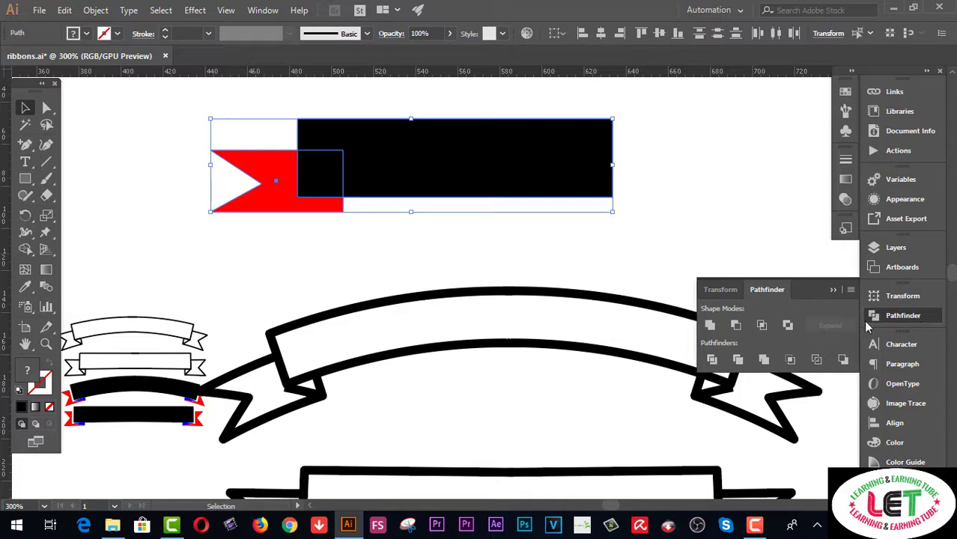
{"action": "left_click", "coordinate": [736, 326]}
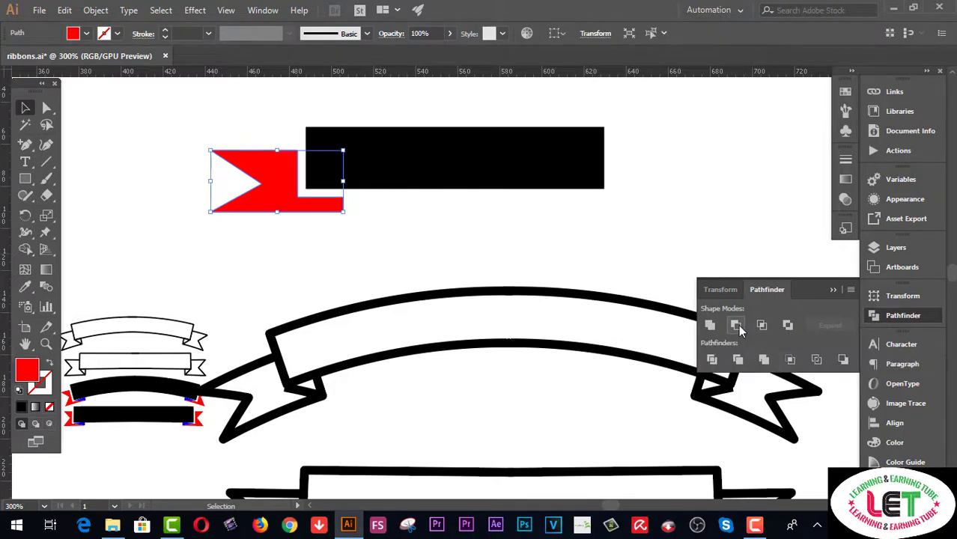
{"action": "left_click", "coordinate": [339, 279]}
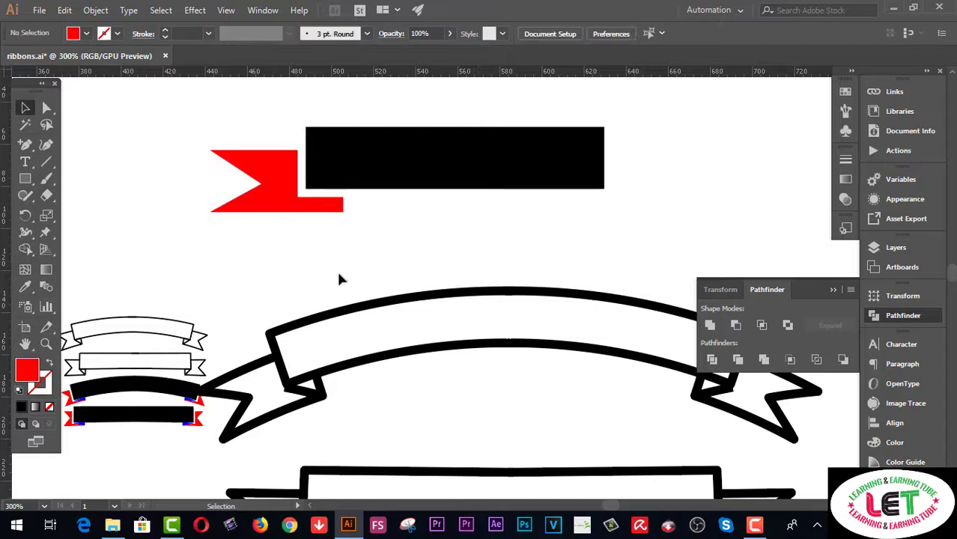
Move the upper outer corner anchor of the red strip beneath the black rectangle down to about Y 92 px, tapering the strip
{"action": "left_click", "coordinate": [45, 344]}
{"action": "left_click", "coordinate": [361, 209]}
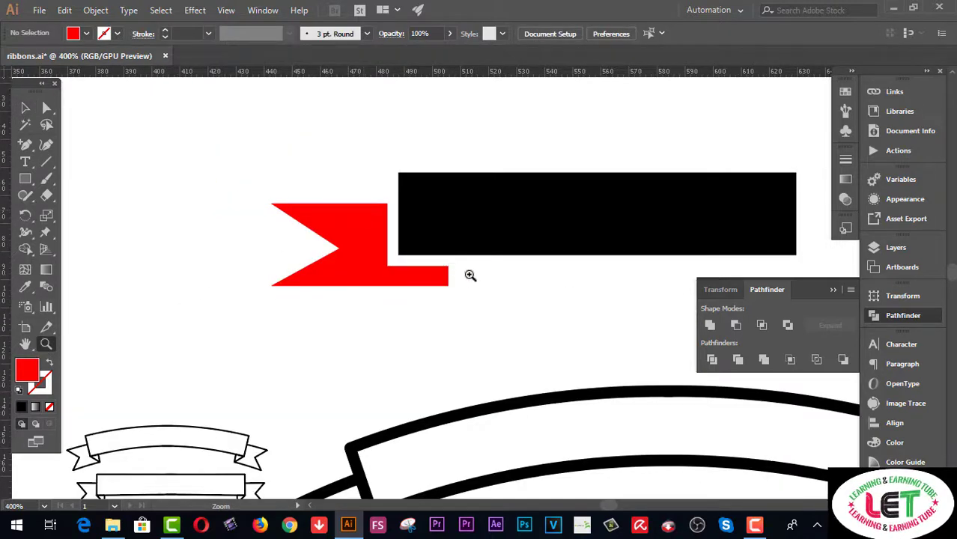
{"action": "left_click", "coordinate": [470, 276]}
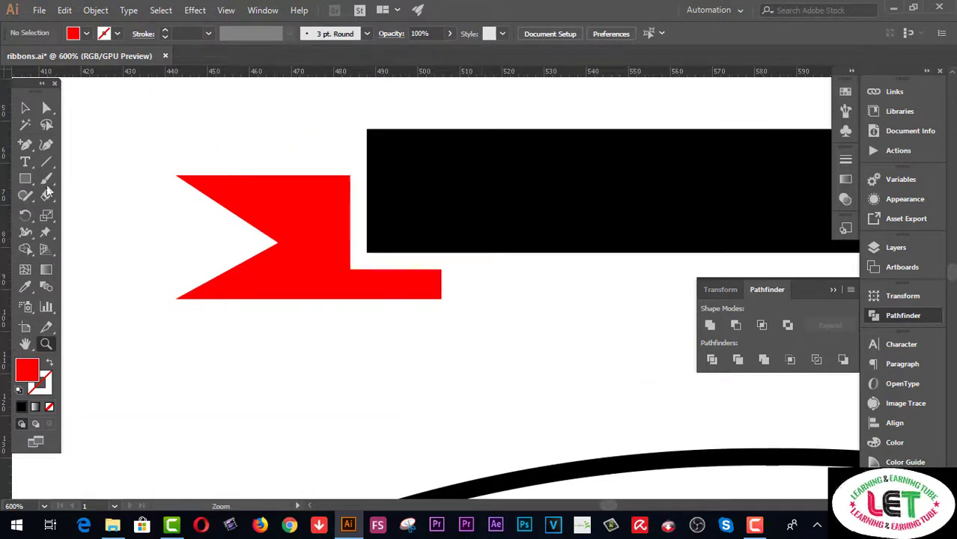
{"action": "left_click", "coordinate": [47, 108]}
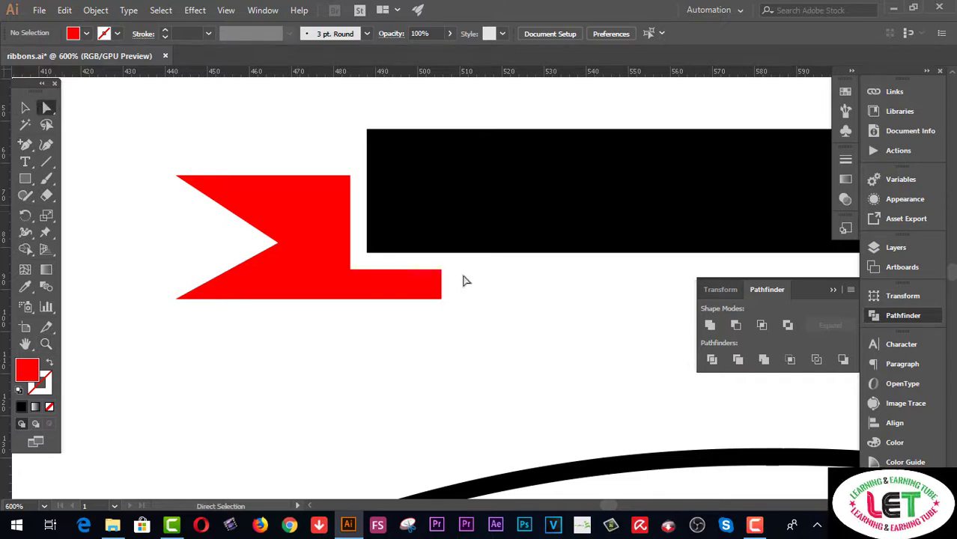
{"action": "left_click_drag", "start_coordinate": [462, 272], "coordinate": [441, 299]}
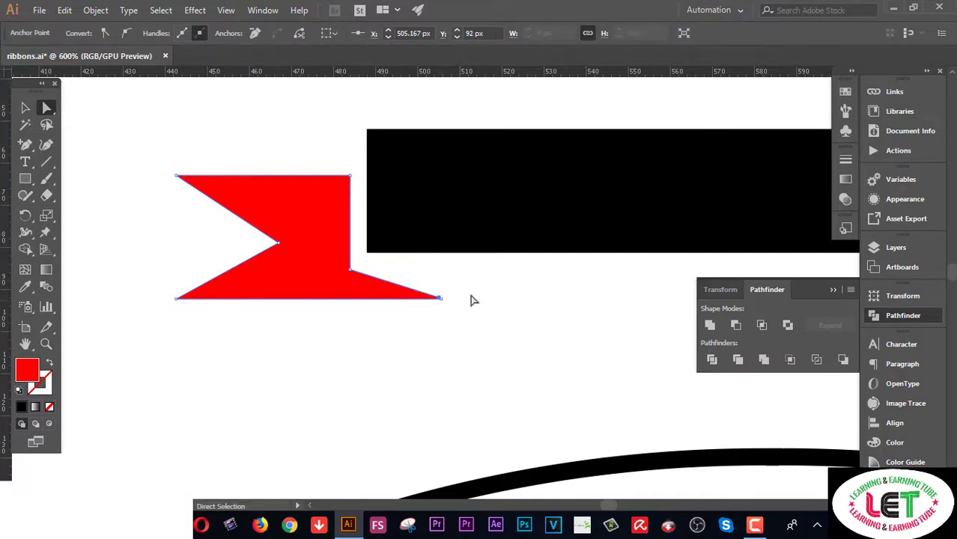
Create a three-sided polygon with a 50 px radius and fill it with blue
{"action": "left_click", "coordinate": [27, 179]}
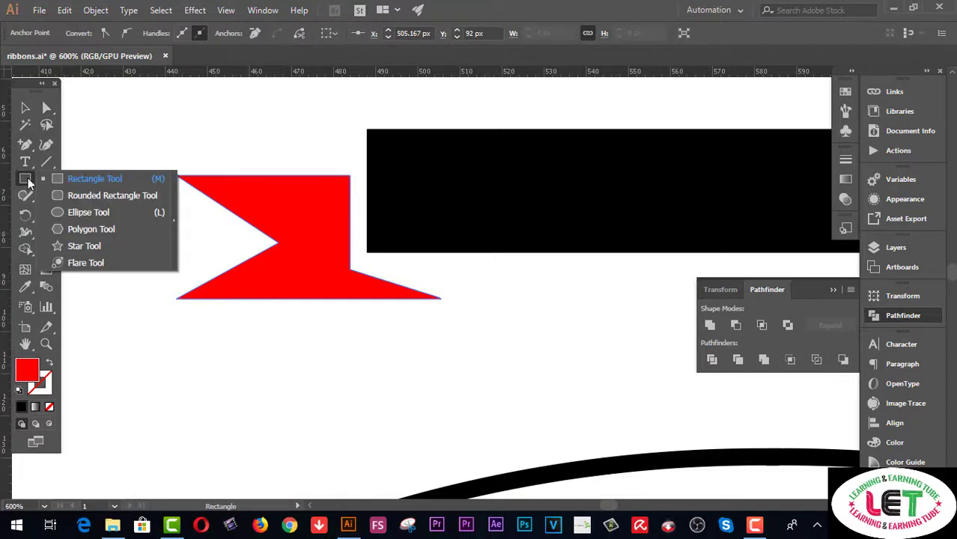
{"action": "left_click", "coordinate": [85, 230]}
{"action": "left_click", "coordinate": [546, 326]}
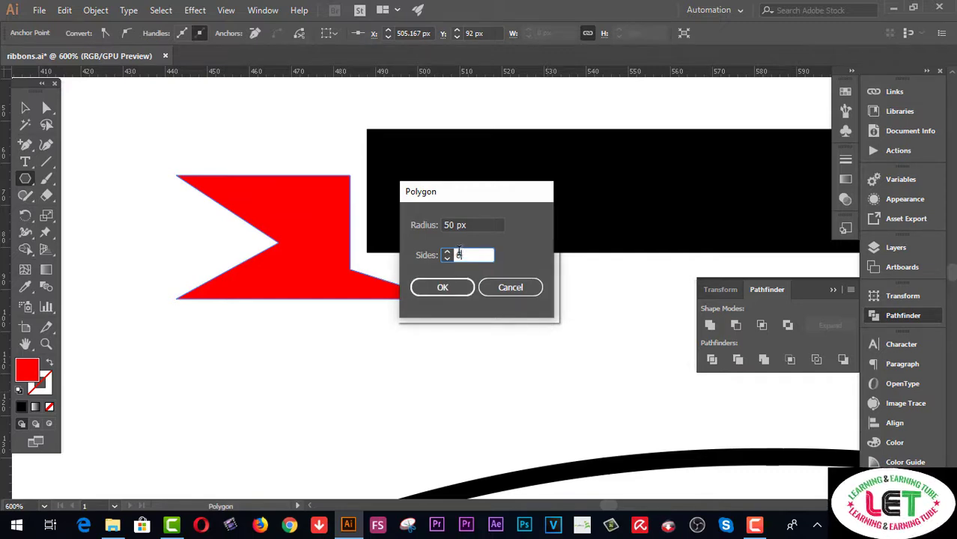
{"action": "type", "text": "3"}
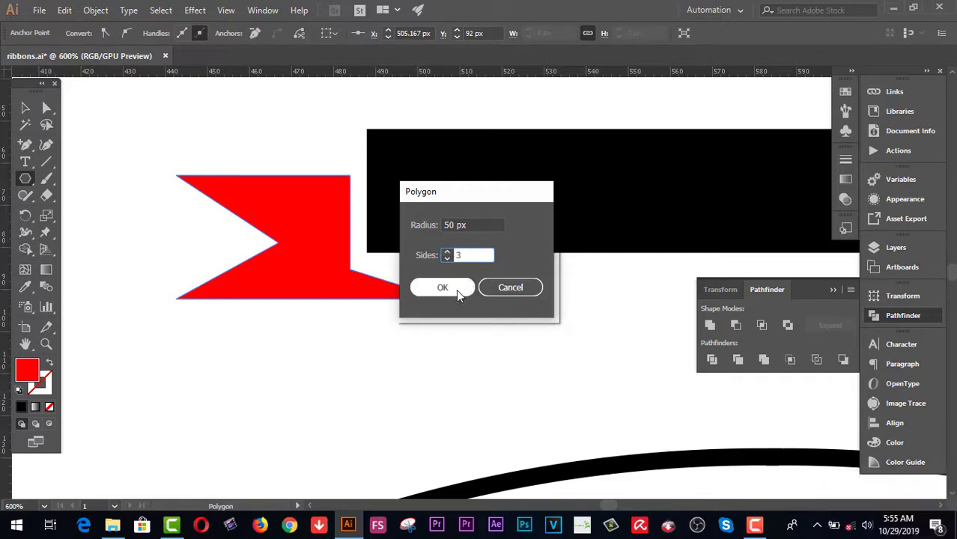
{"action": "left_click", "coordinate": [458, 291]}
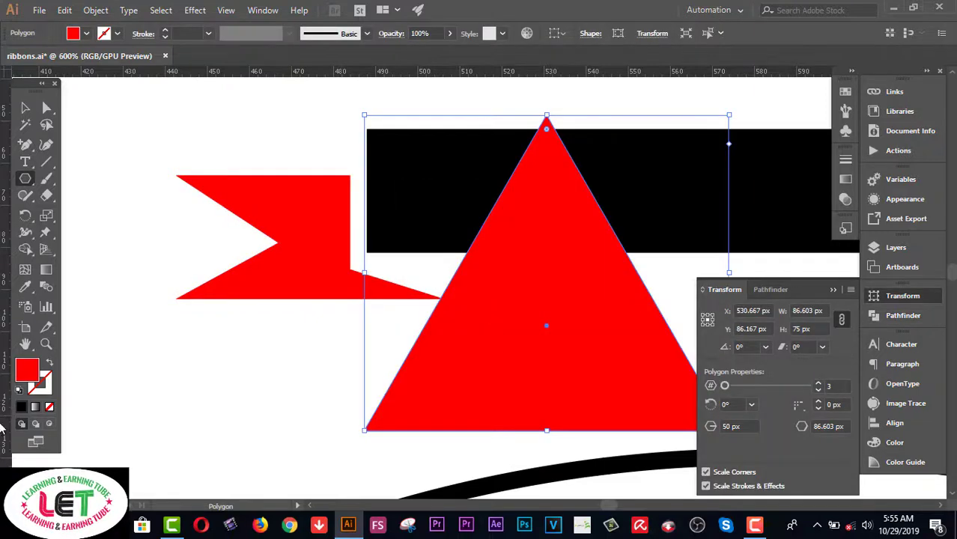
{"action": "left_click", "coordinate": [86, 33]}
{"action": "left_click", "coordinate": [87, 58]}
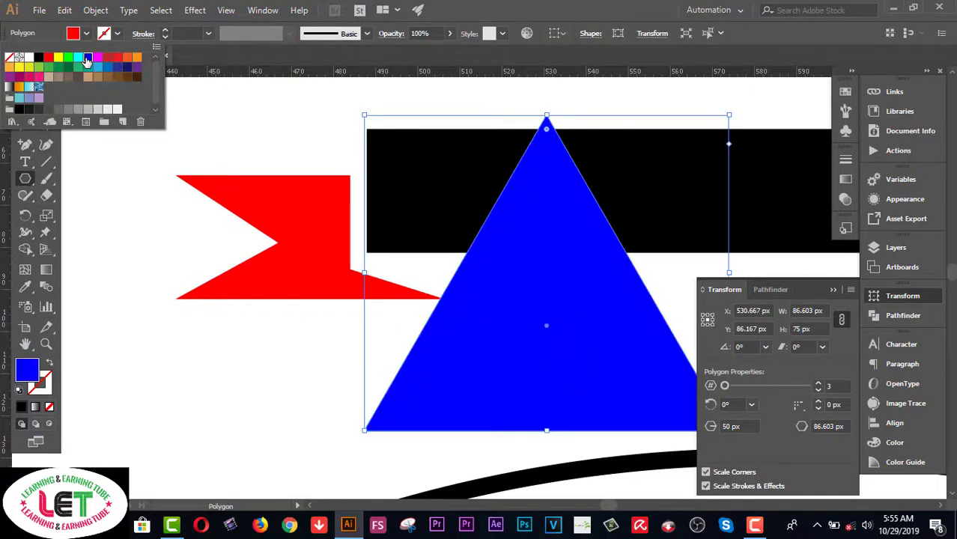
Scale the blue triangle down to about 13.9 by 12 px and rotate it 90° to point toward the red tail
{"action": "left_click", "coordinate": [731, 116]}
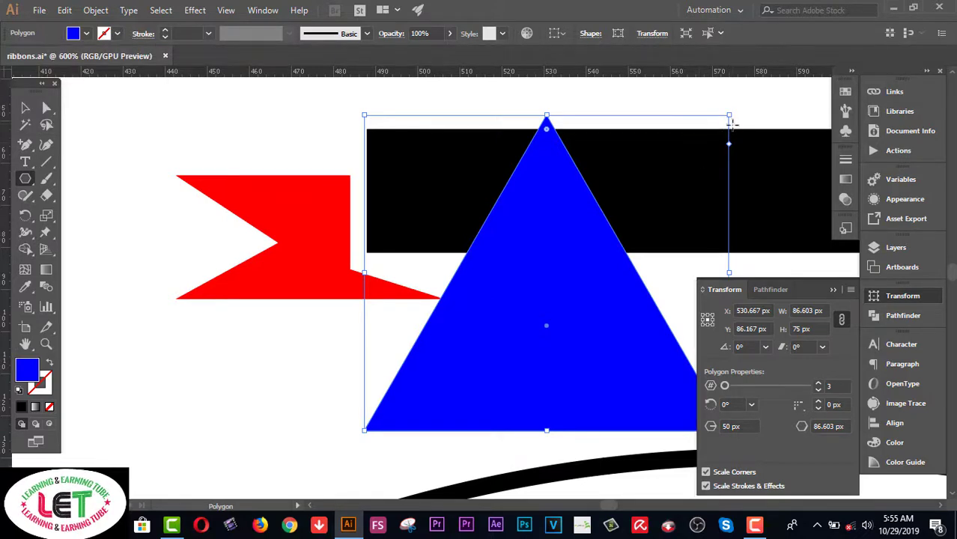
{"action": "left_click_drag", "start_coordinate": [729, 117], "coordinate": [631, 250]}
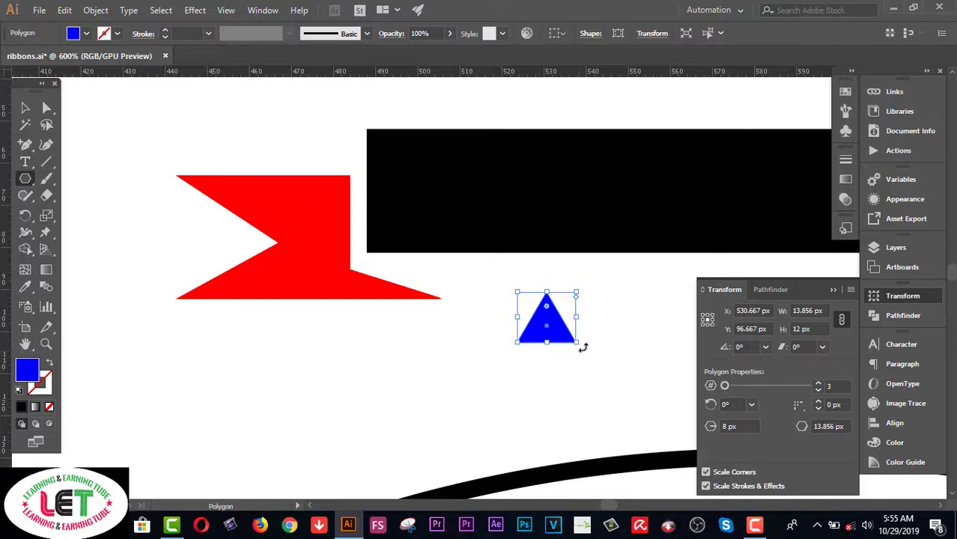
{"action": "left_click_drag", "start_coordinate": [583, 346], "coordinate": [573, 274]}
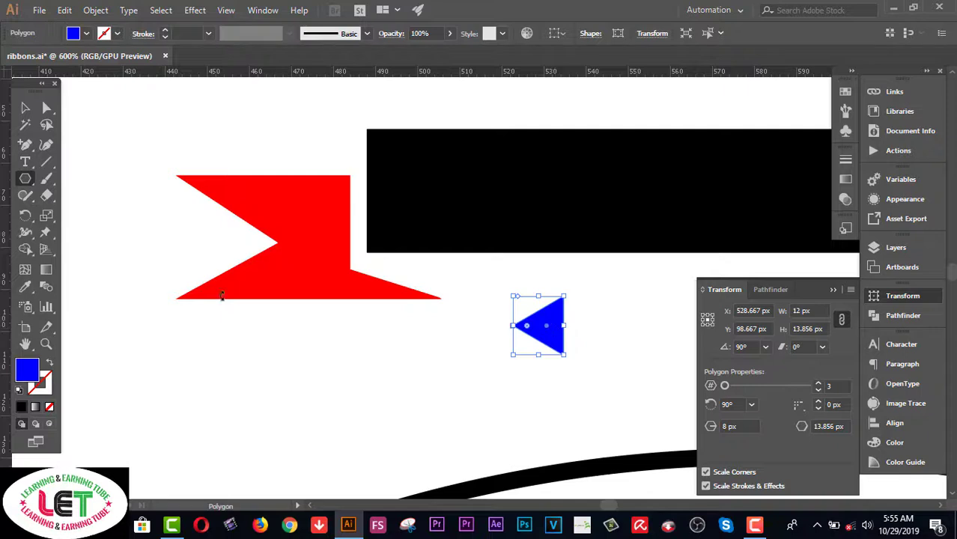
Fit the blue triangle between the black rectangle and the tapered red strip, sized about 17 by 10.8 px
{"action": "left_click", "coordinate": [25, 107]}
{"action": "left_click_drag", "start_coordinate": [556, 320], "coordinate": [442, 252]}
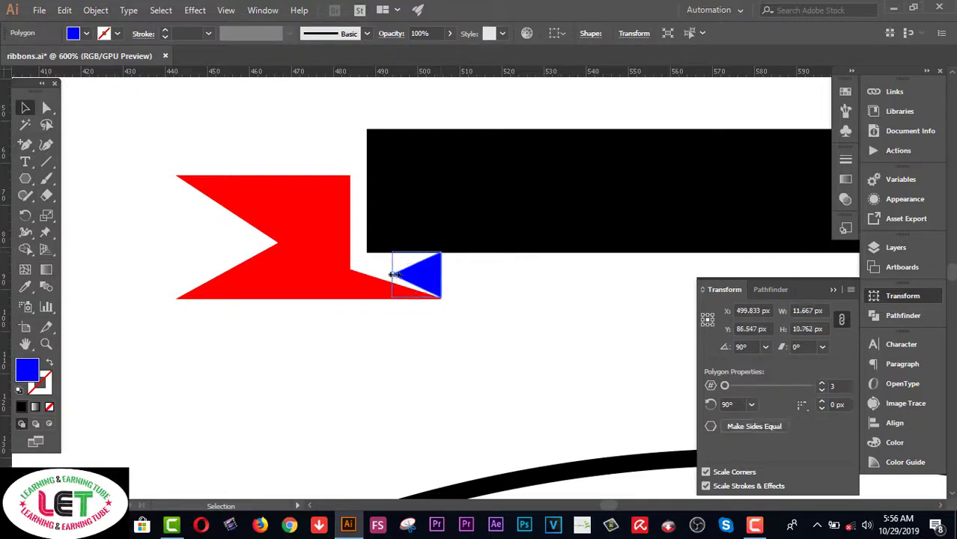
{"action": "left_click_drag", "start_coordinate": [391, 274], "coordinate": [369, 274]}
Try to move the blue triangle's tip anchor point slightly outward
{"action": "left_click", "coordinate": [46, 344]}
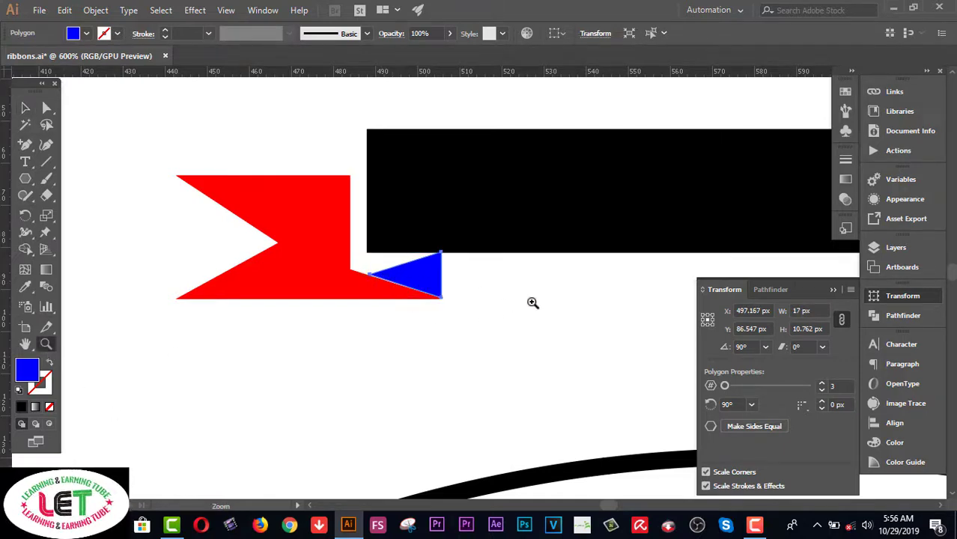
{"action": "left_click", "coordinate": [495, 303]}
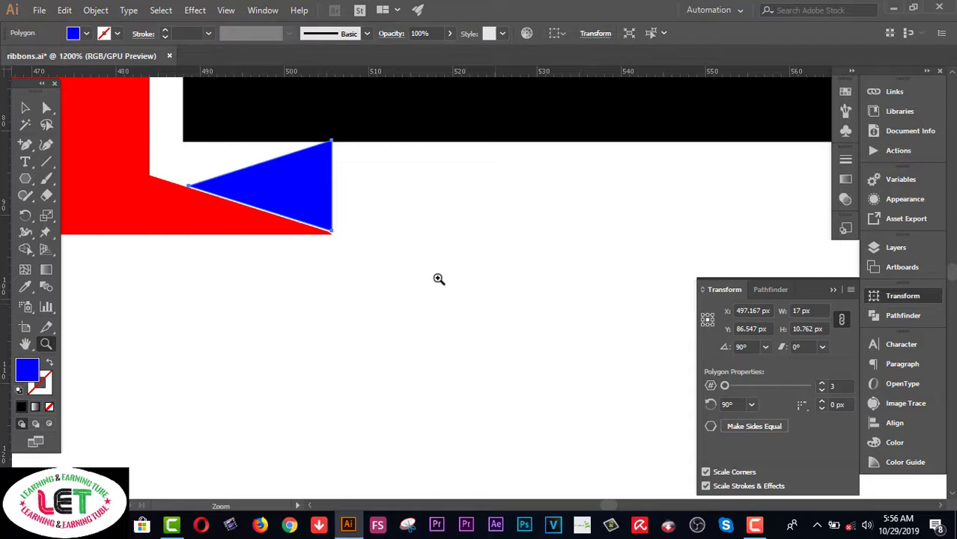
{"action": "left_click", "coordinate": [25, 343]}
{"action": "left_click_drag", "start_coordinate": [349, 231], "coordinate": [416, 337]}
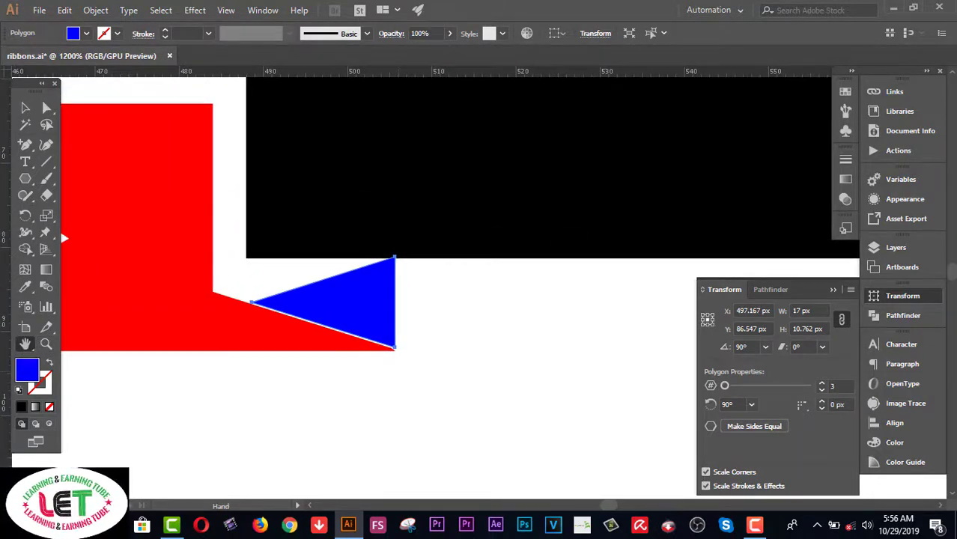
{"action": "left_click", "coordinate": [45, 108]}
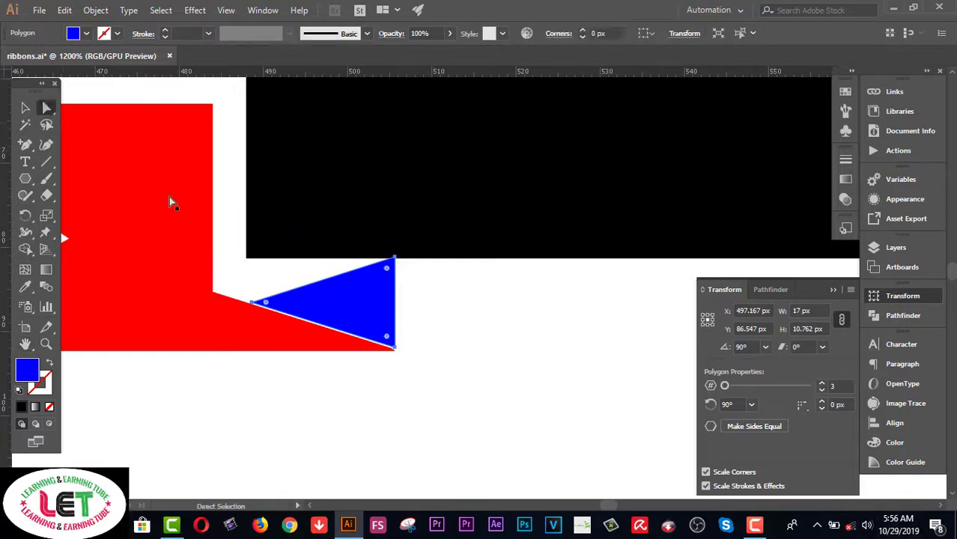
{"action": "left_click", "coordinate": [252, 302]}
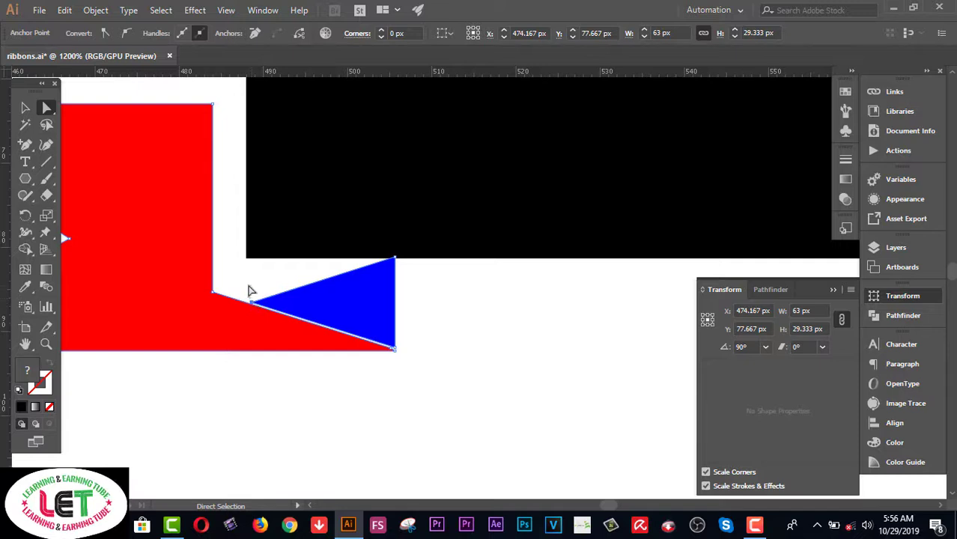
{"action": "mouse_move", "coordinate": [248, 287]}
{"action": "left_mouse_down"}
{"action": "mouse_move", "coordinate": [259, 305]}
{"action": "mouse_move", "coordinate": [249, 306]}
{"action": "left_mouse_up"}
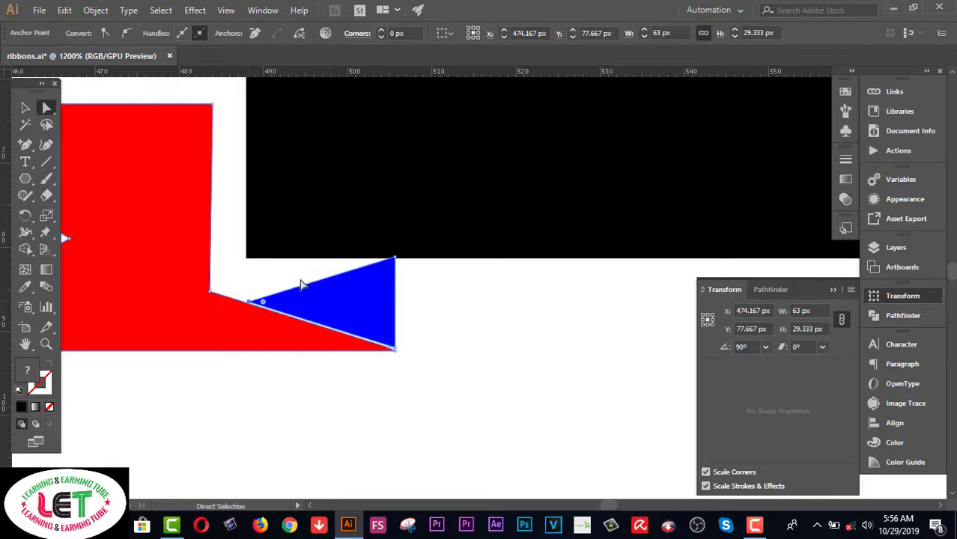
Move only the blue triangle's tip anchor up about 2 px and outward about 1 px, widening its gap from the red strip
{"action": "left_click", "coordinate": [46, 344]}
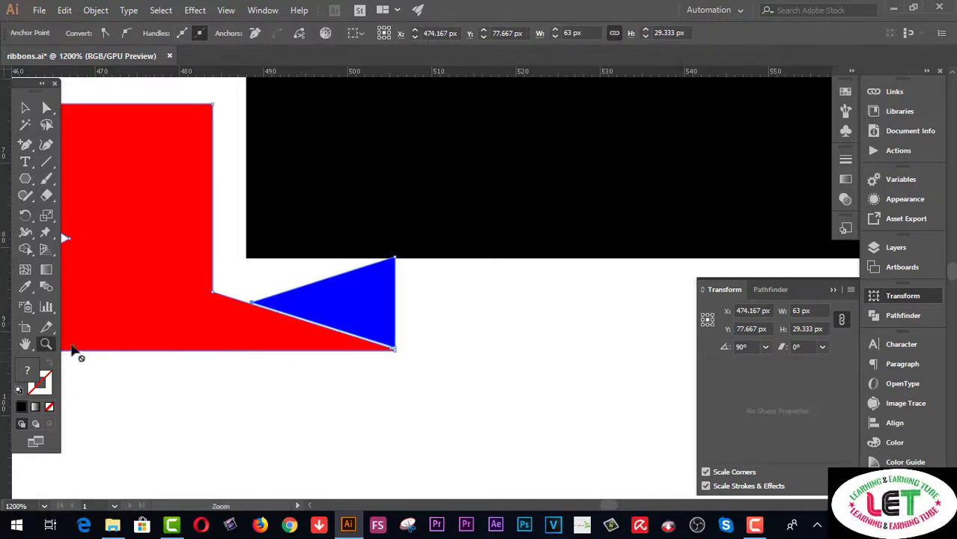
{"action": "left_click", "coordinate": [335, 324]}
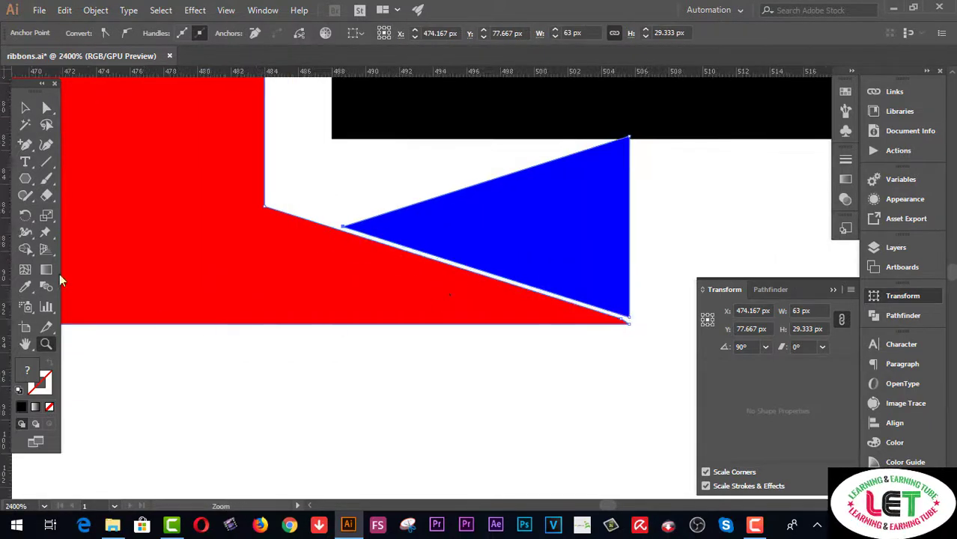
{"action": "left_click", "coordinate": [45, 108]}
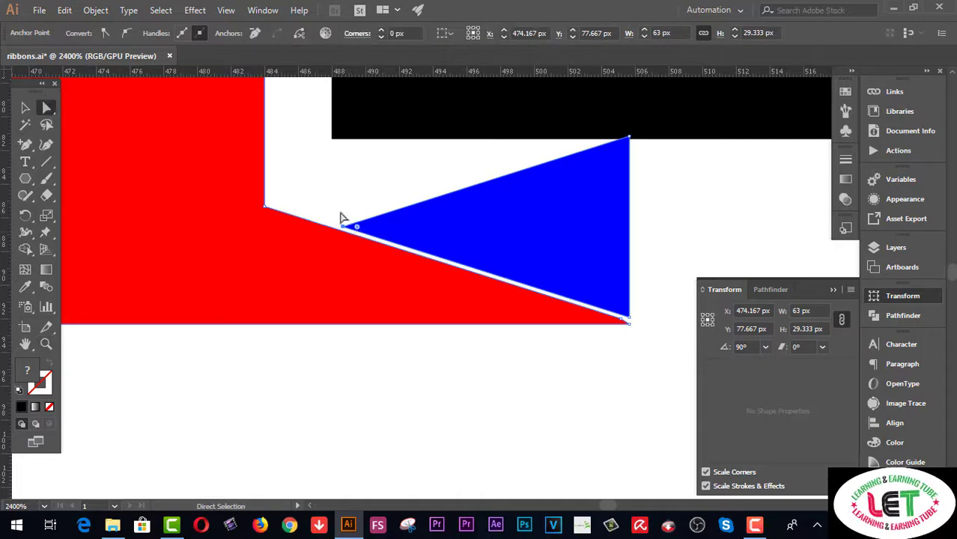
{"action": "left_click_drag", "start_coordinate": [335, 212], "coordinate": [329, 191]}
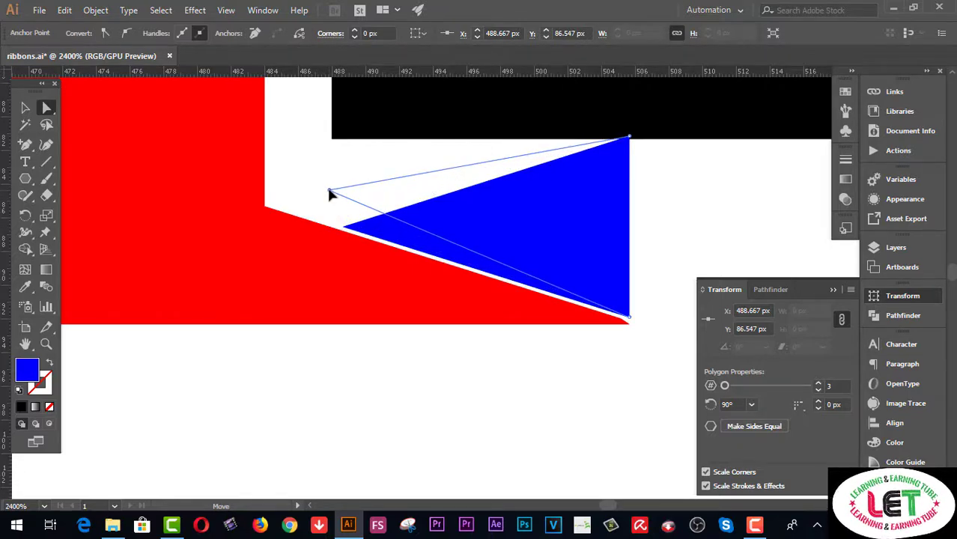
{"action": "left_click_drag", "start_coordinate": [329, 191], "coordinate": [329, 191]}
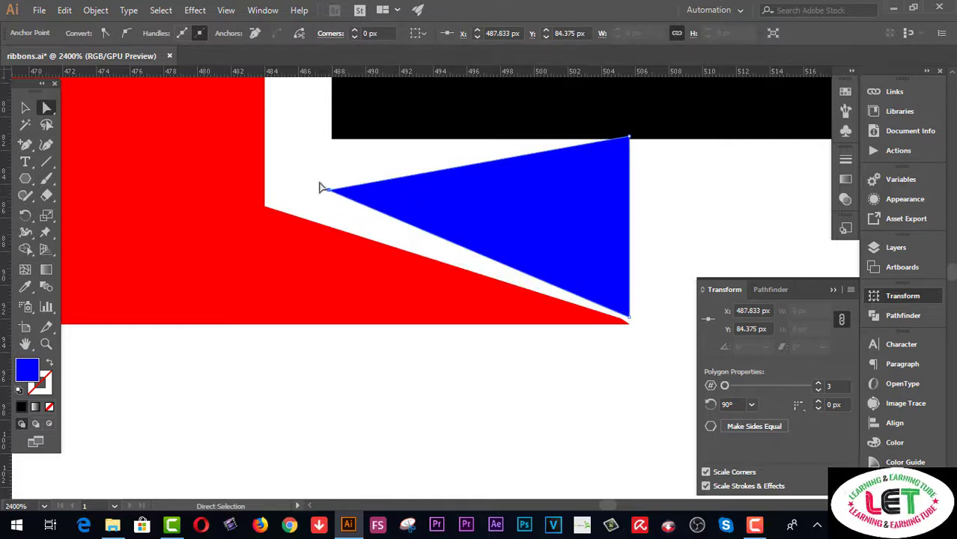
{"action": "left_click_drag", "start_coordinate": [329, 192], "coordinate": [331, 195]}
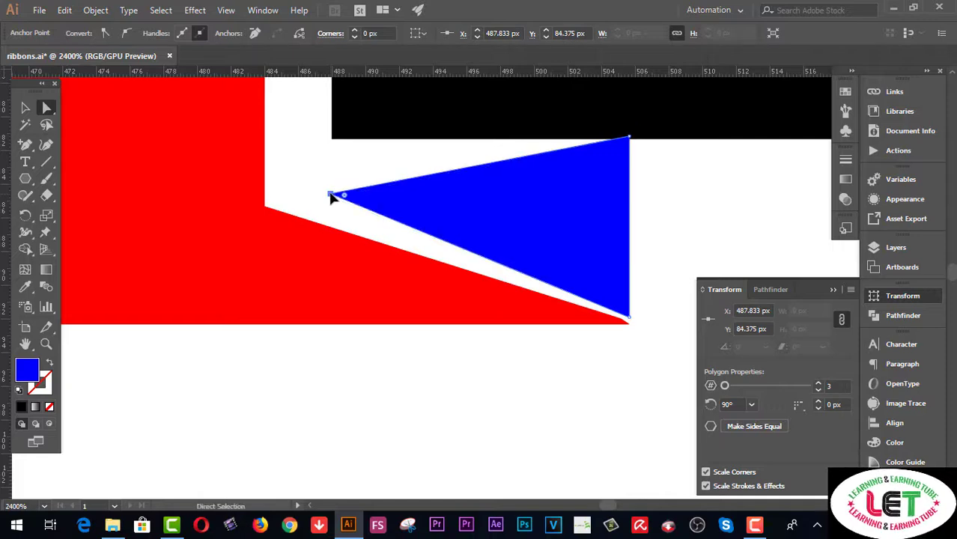
Lower the blue triangle's upper corner anchor to about Y 81.7 px, leaving a thin gap below the black rectangle
{"action": "left_click", "coordinate": [629, 140]}
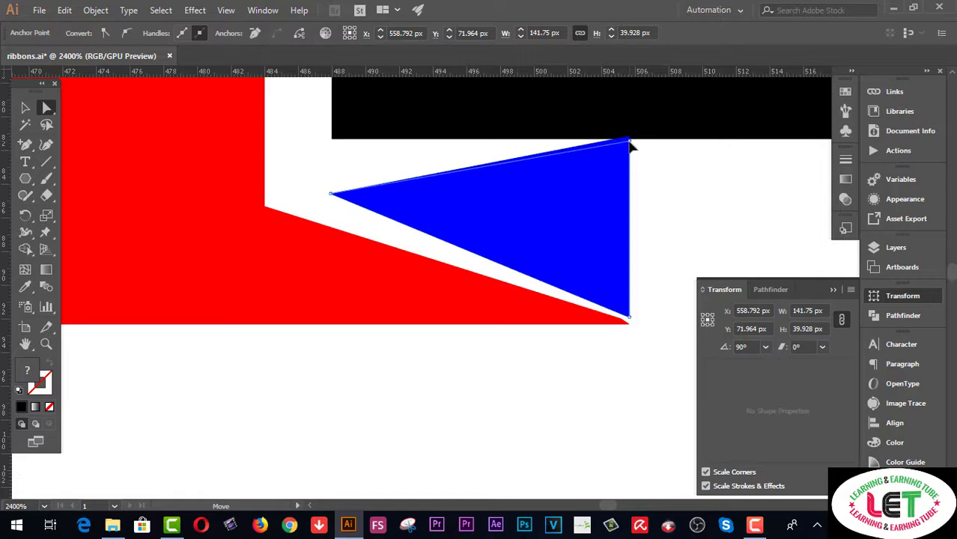
{"action": "left_click_drag", "start_coordinate": [629, 141], "coordinate": [630, 147]}
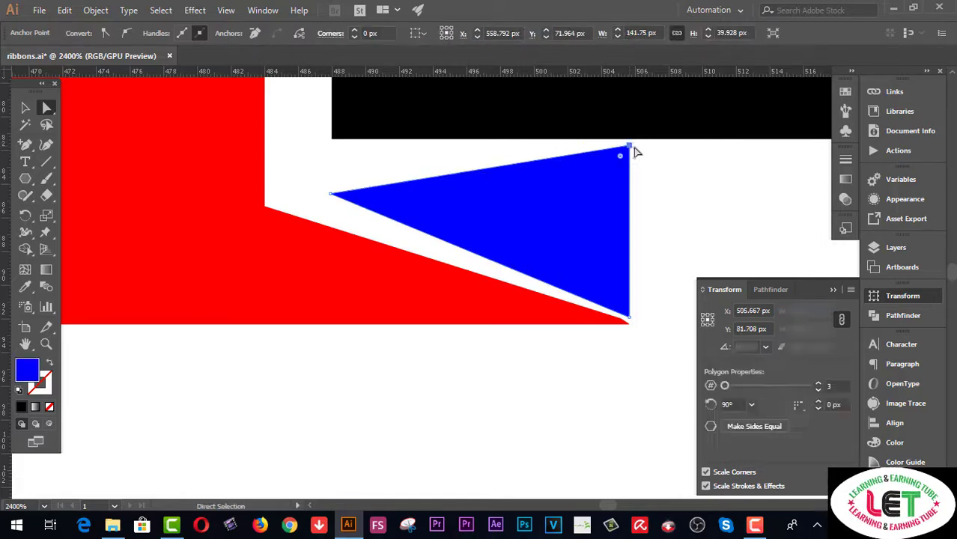
{"action": "left_click", "coordinate": [647, 167]}
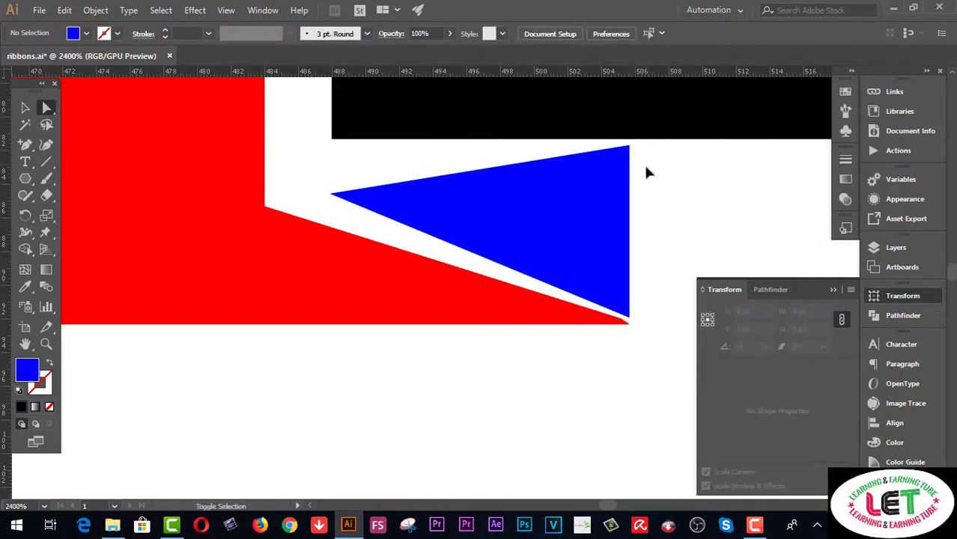
Group the black rectangle, red tail and blue triangle, and move the group about 15 px left and 13 px up
{"action": "left_click", "coordinate": [659, 155], "text": "alt"}
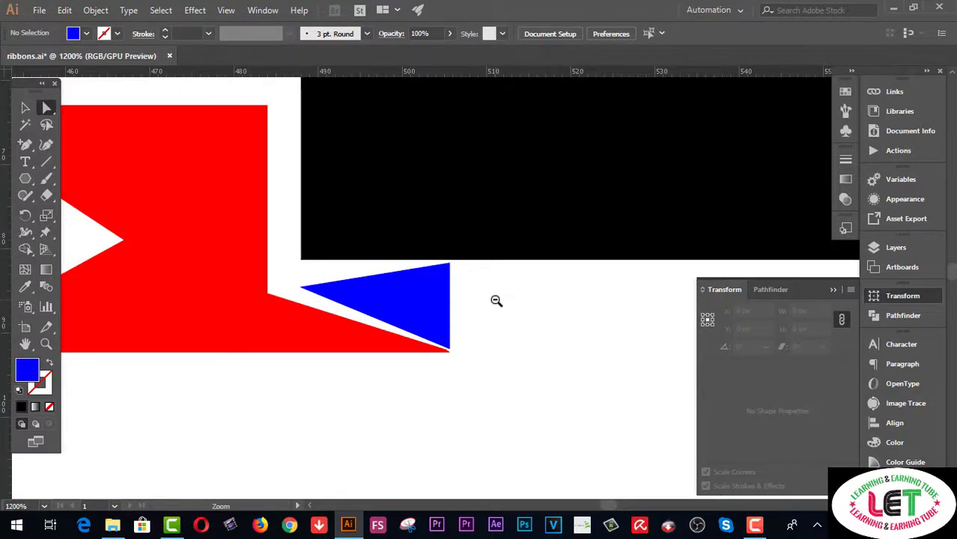
{"action": "left_click", "coordinate": [495, 300], "text": "alt"}
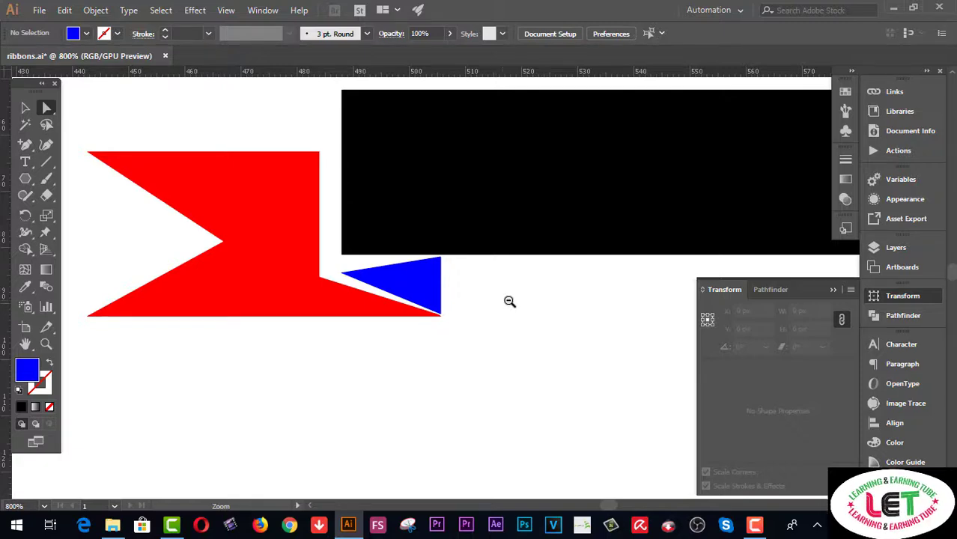
{"action": "left_click", "coordinate": [583, 285], "text": "alt"}
{"action": "left_click", "coordinate": [582, 283], "text": "alt"}
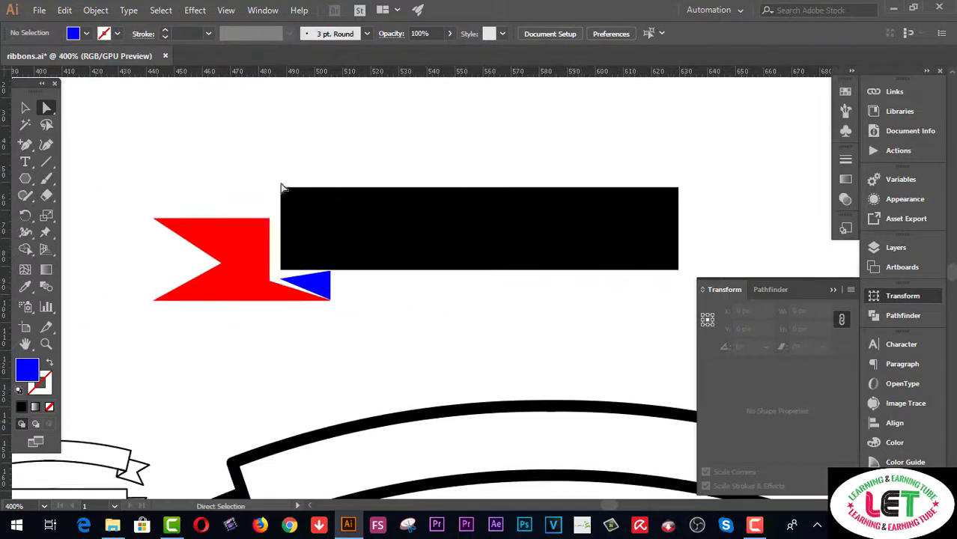
{"action": "left_click", "coordinate": [25, 108]}
{"action": "left_click_drag", "start_coordinate": [252, 211], "coordinate": [376, 324]}
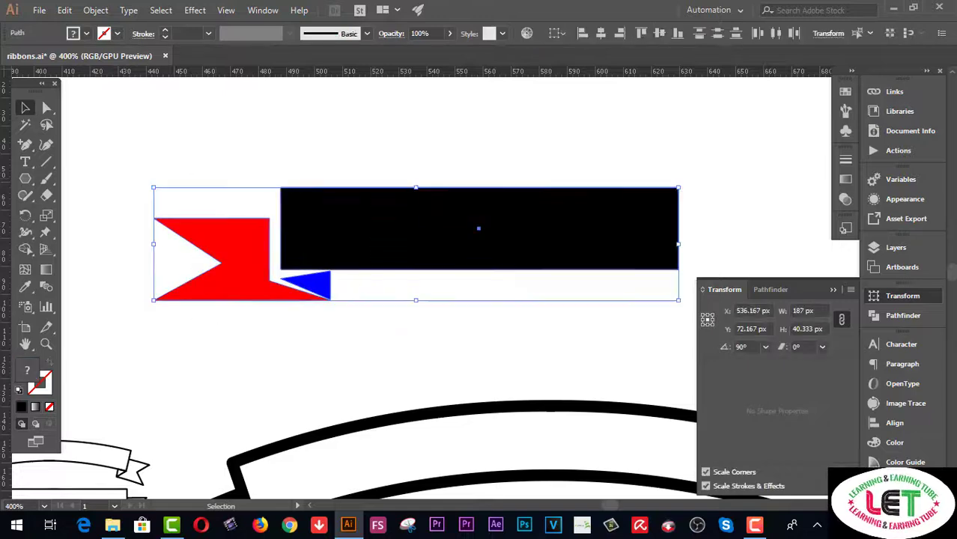
{"action": "right_click", "coordinate": [445, 209]}
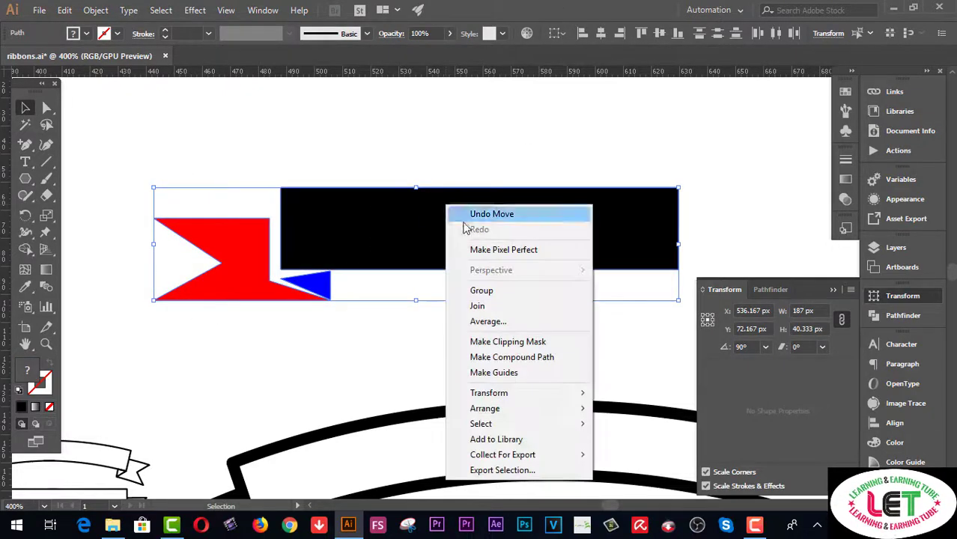
{"action": "left_click", "coordinate": [481, 290]}
{"action": "left_click", "coordinate": [487, 280]}
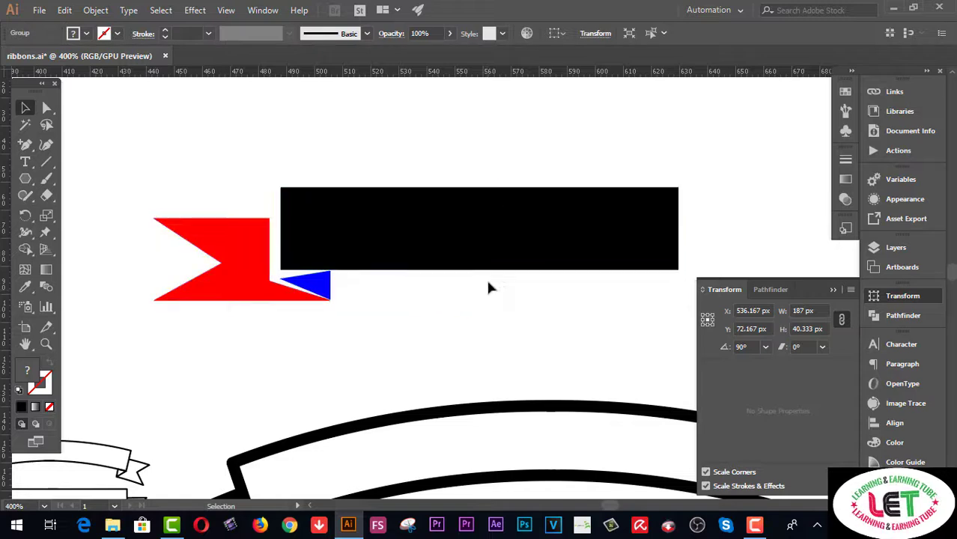
{"action": "left_click_drag", "start_coordinate": [554, 246], "coordinate": [512, 211]}
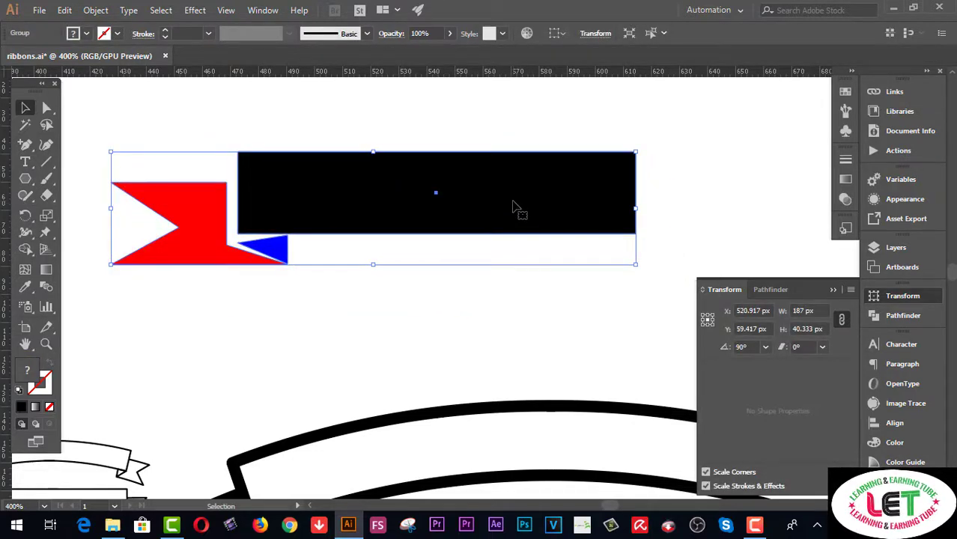
Create a mirrored copy of the half-ribbon group, reflected across the vertical axis
{"action": "right_click", "coordinate": [513, 206]}
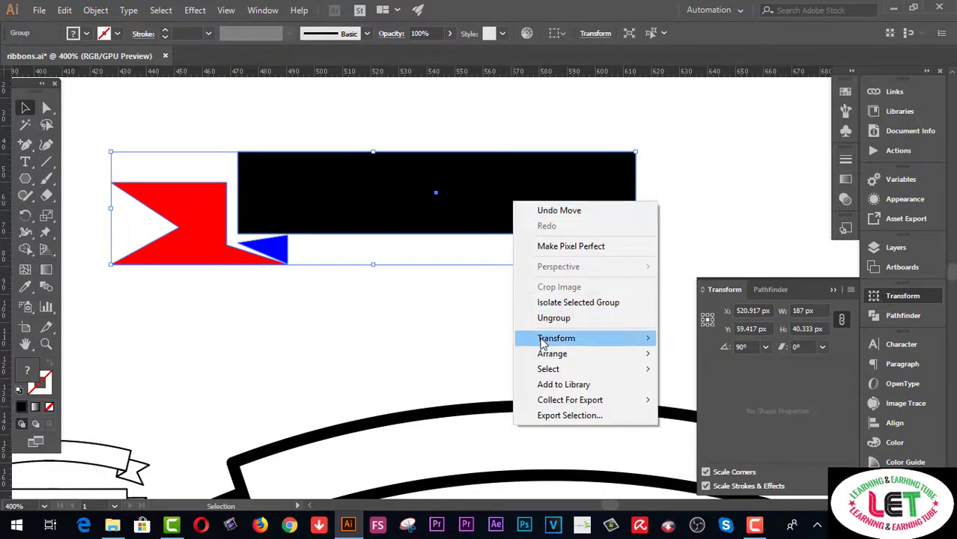
{"action": "mouse_move", "coordinate": [542, 342]}
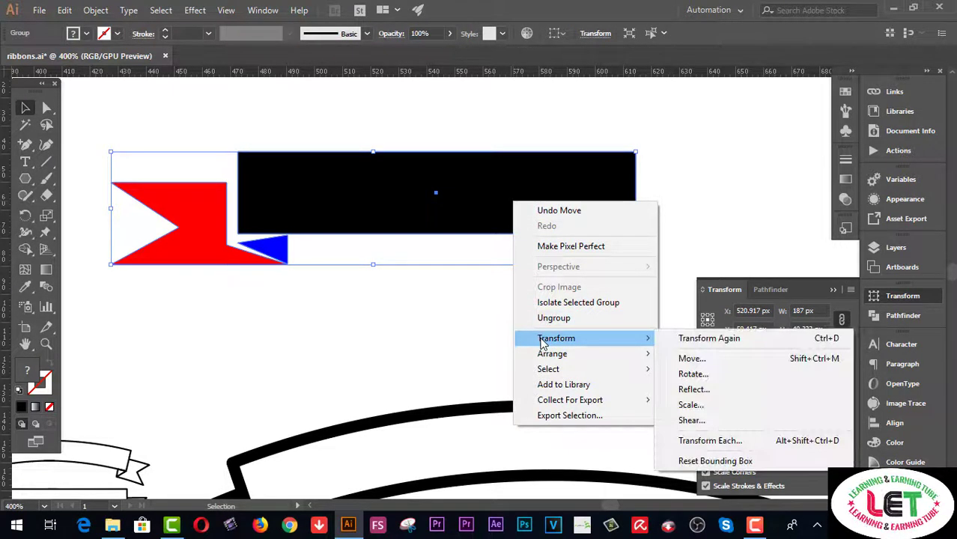
{"action": "left_click", "coordinate": [691, 390]}
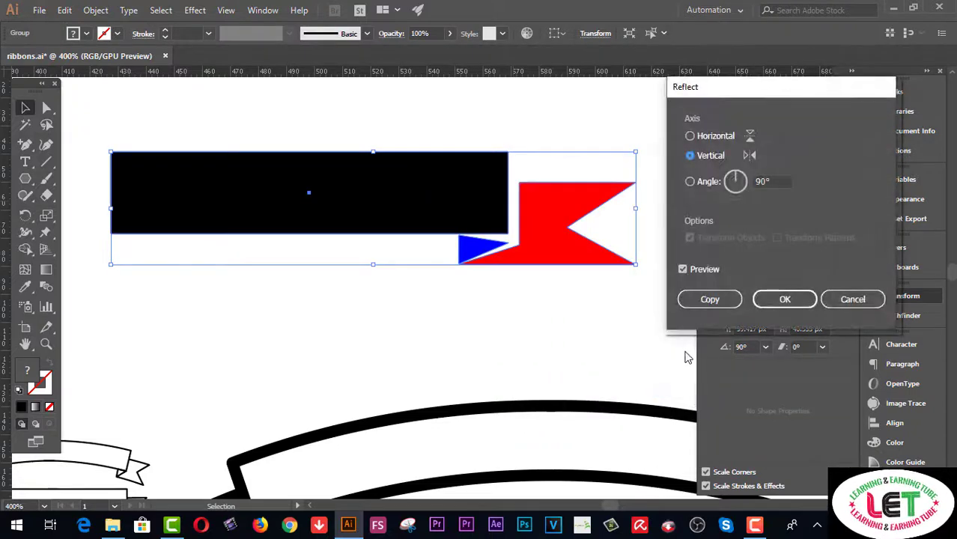
{"action": "left_click", "coordinate": [709, 300]}
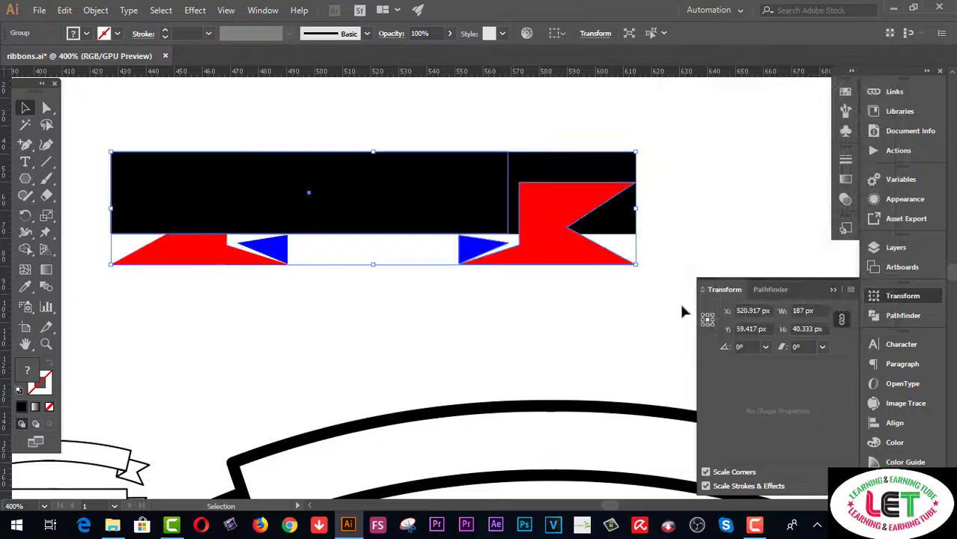
Move the mirrored half about 186 px right so the two black rectangles meet with a slight overlap
{"action": "key", "text": "Right"}
{"action": "key", "text": "Right"}
{"action": "key", "text": "Right"}
{"action": "key", "text": "Right"}
{"action": "key", "text": "Right"}
{"action": "key", "text": "Right"}
{"action": "key", "text": "Right"}
{"action": "key", "text": "Right"}
{"action": "key", "text": "Right"}
{"action": "key", "text": "Right"}
{"action": "key", "text": "Right"}
{"action": "key", "text": "Right"}
{"action": "key", "text": "Right"}
{"action": "key", "text": "Right"}
{"action": "key", "text": "Right"}
{"action": "key", "text": "Right"}
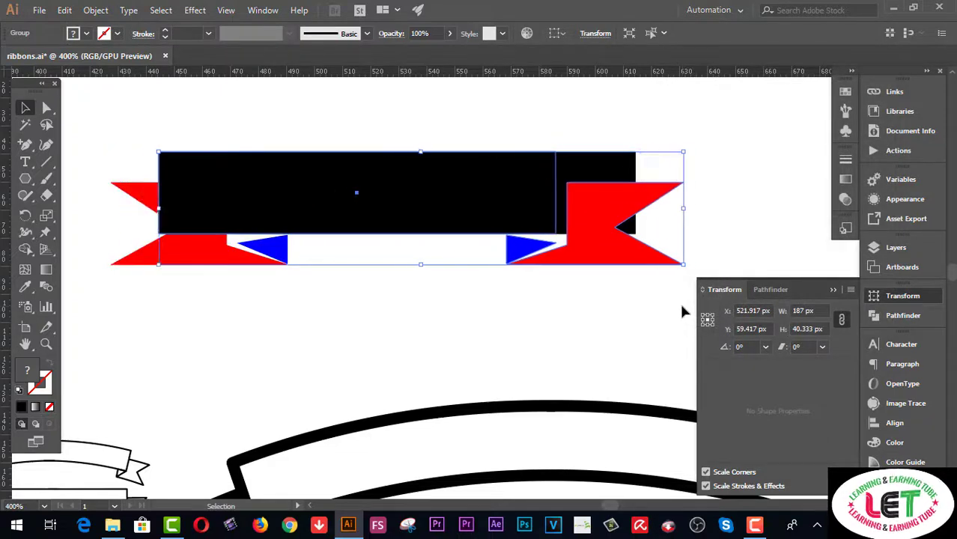
{"action": "key", "text": "Right"}
{"action": "key", "text": "Right"}
{"action": "key", "text": "Right"}
{"action": "key", "text": "Right"}
{"action": "key", "text": "Right"}
{"action": "key", "text": "Right"}
{"action": "key", "text": "Right"}
{"action": "key", "text": "Right"}
{"action": "key", "text": "Right"}
{"action": "key", "text": "Right"}
{"action": "key", "text": "Right"}
{"action": "key", "text": "Right"}
{"action": "key", "text": "Right"}
{"action": "key", "text": "Right"}
{"action": "key", "text": "Right"}
{"action": "key", "text": "Right"}
{"action": "key", "text": "Right"}
{"action": "key", "text": "Right"}
{"action": "key", "text": "Right"}
{"action": "key", "text": "Right"}
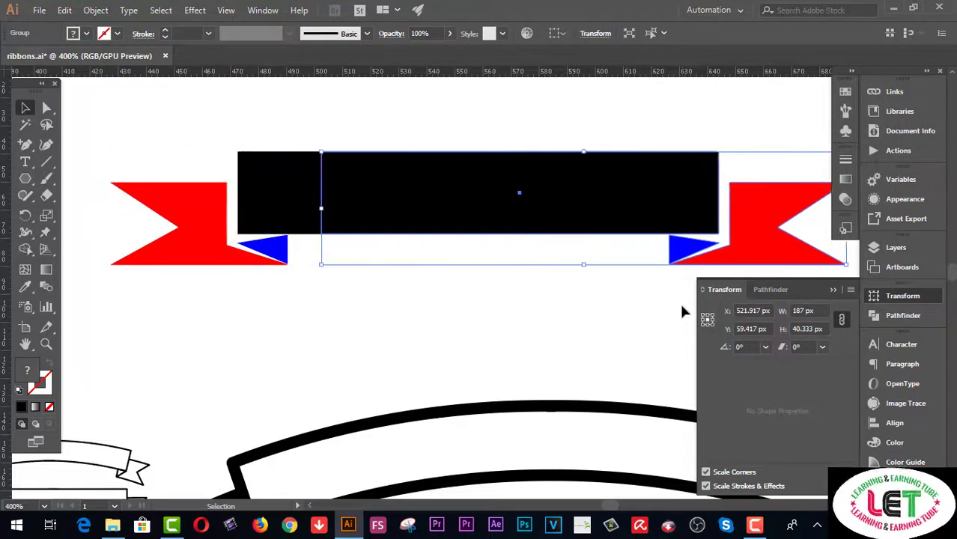
{"action": "key", "text": "Right"}
{"action": "key", "text": "Right"}
{"action": "key", "text": "Right"}
{"action": "key", "text": "Right"}
{"action": "key", "text": "Right"}
{"action": "key", "text": "Right"}
{"action": "key", "text": "Right"}
{"action": "key", "text": "Right"}
{"action": "key", "text": "Right"}
{"action": "key", "text": "Right"}
{"action": "key", "text": "Right"}
{"action": "key", "text": "Right"}
{"action": "key", "text": "Right"}
{"action": "key", "text": "Right"}
{"action": "key", "text": "Right"}
{"action": "key", "text": "Right"}
{"action": "key", "text": "Right"}
{"action": "key", "text": "Right"}
{"action": "key", "text": "Right"}
{"action": "key", "text": "Right"}
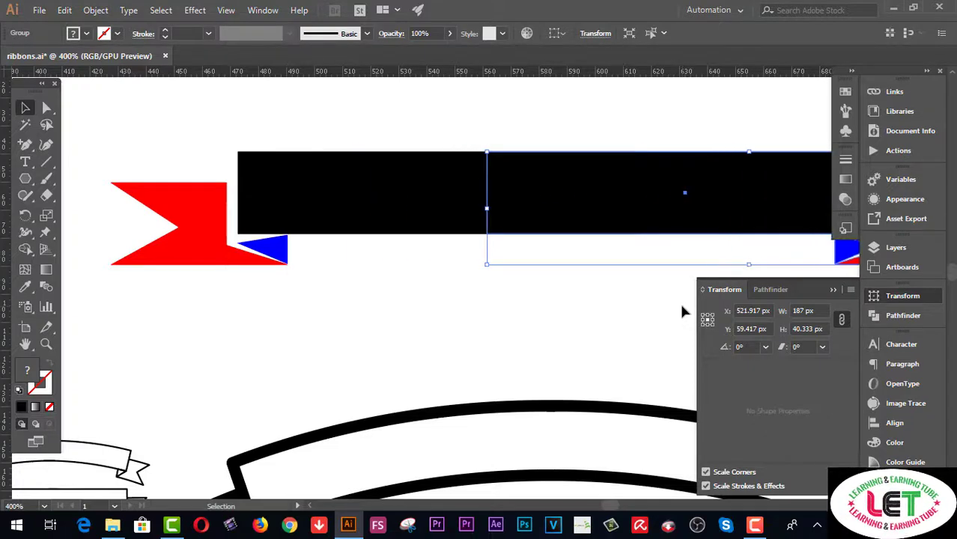
{"action": "key", "text": "Right"}
{"action": "key", "text": "Right"}
{"action": "key", "text": "Right"}
{"action": "key", "text": "Right"}
{"action": "key", "text": "Right"}
{"action": "key", "text": "Right"}
{"action": "key", "text": "Right"}
{"action": "key", "text": "Right"}
{"action": "key", "text": "Right"}
{"action": "key", "text": "Right"}
{"action": "key", "text": "Right"}
{"action": "key", "text": "Right"}
{"action": "key", "text": "Right"}
{"action": "key", "text": "Right"}
{"action": "key", "text": "Right"}
{"action": "key", "text": "Right"}
{"action": "key", "text": "Right"}
{"action": "key", "text": "Right"}
{"action": "key", "text": "Right"}
{"action": "key", "text": "Right"}
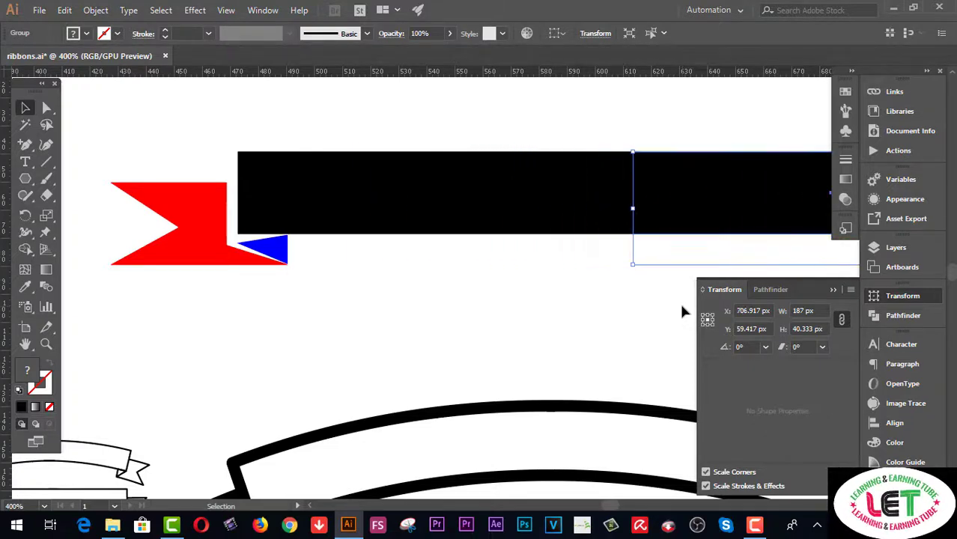
{"action": "key", "text": "Right"}
{"action": "key", "text": "Right"}
{"action": "key", "text": "Left"}
{"action": "key", "text": "Left"}
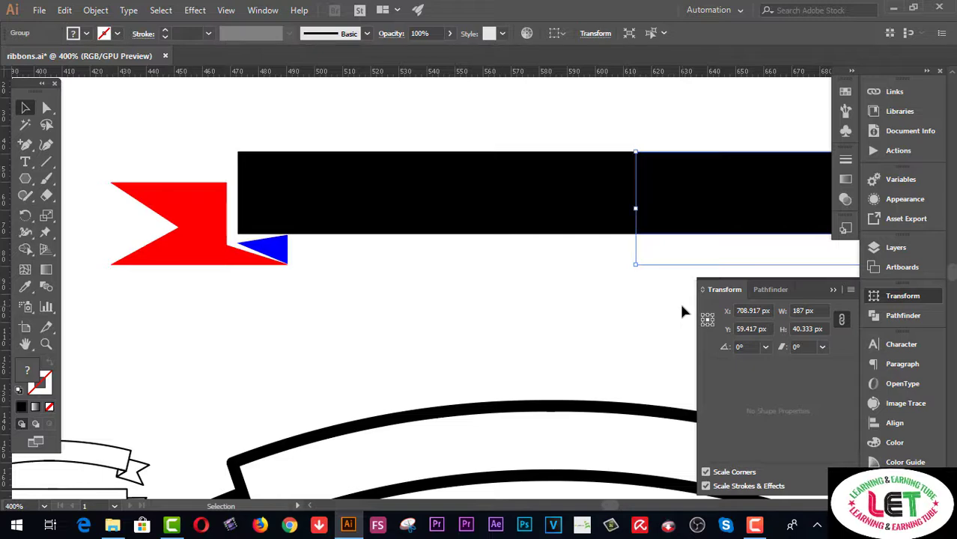
Select both halves of the filled ribbon and group them
{"action": "left_click", "coordinate": [551, 111]}
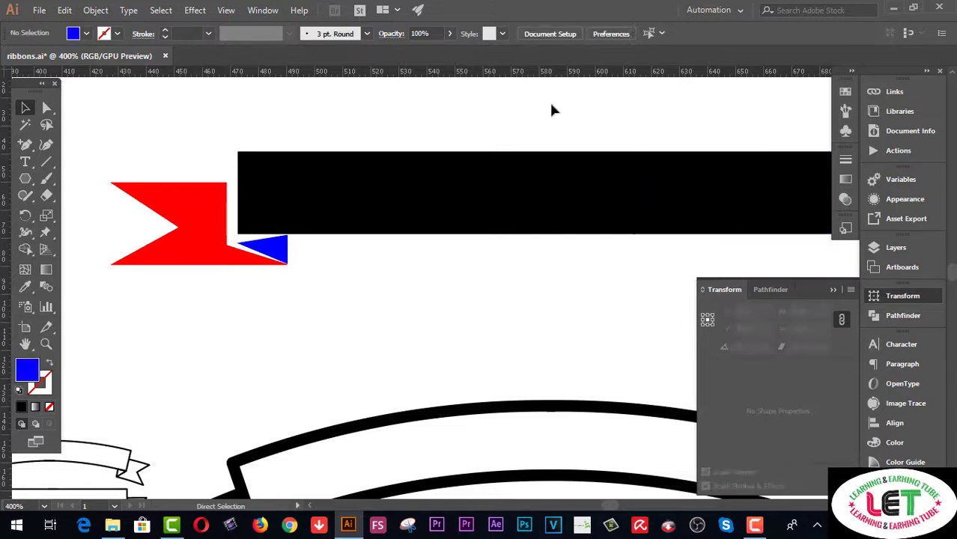
{"action": "left_click", "coordinate": [665, 216], "text": "ctrl+alt"}
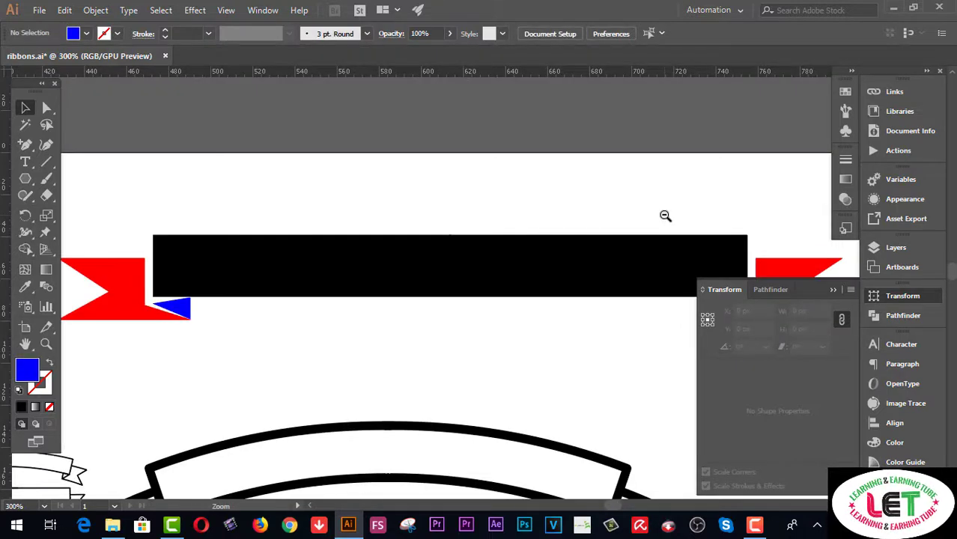
{"action": "left_click", "coordinate": [588, 275], "text": "ctrl+alt"}
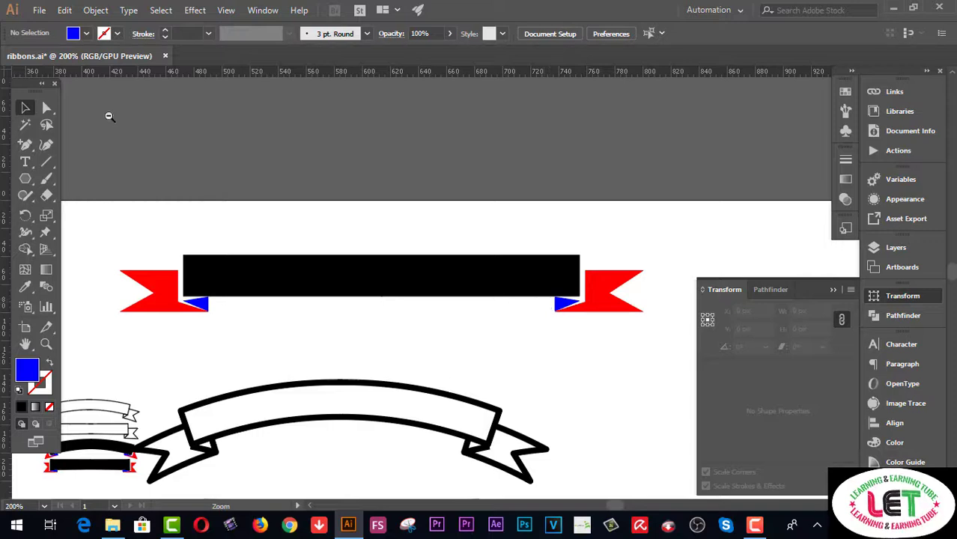
{"action": "left_click_drag", "start_coordinate": [629, 344], "coordinate": [129, 253]}
{"action": "right_click", "coordinate": [256, 279]}
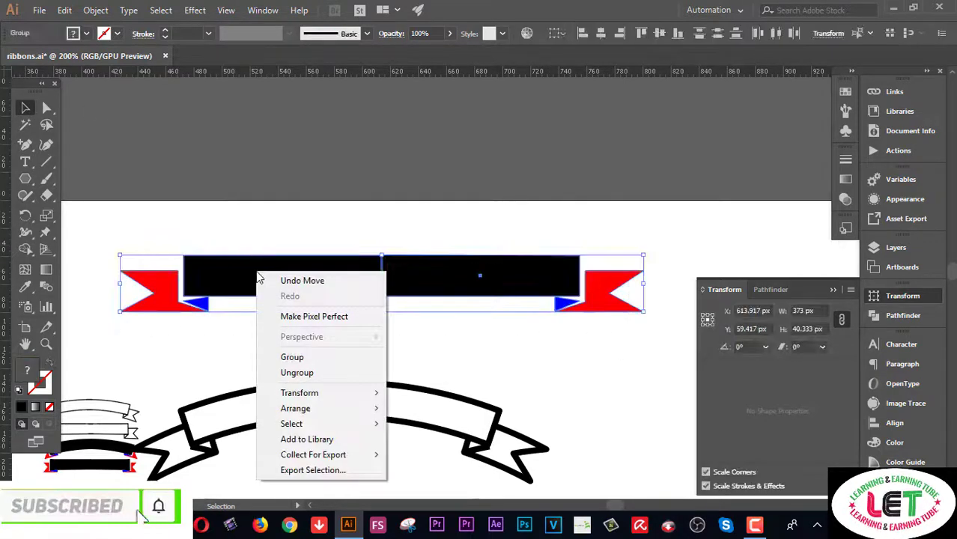
{"action": "left_click", "coordinate": [350, 357]}
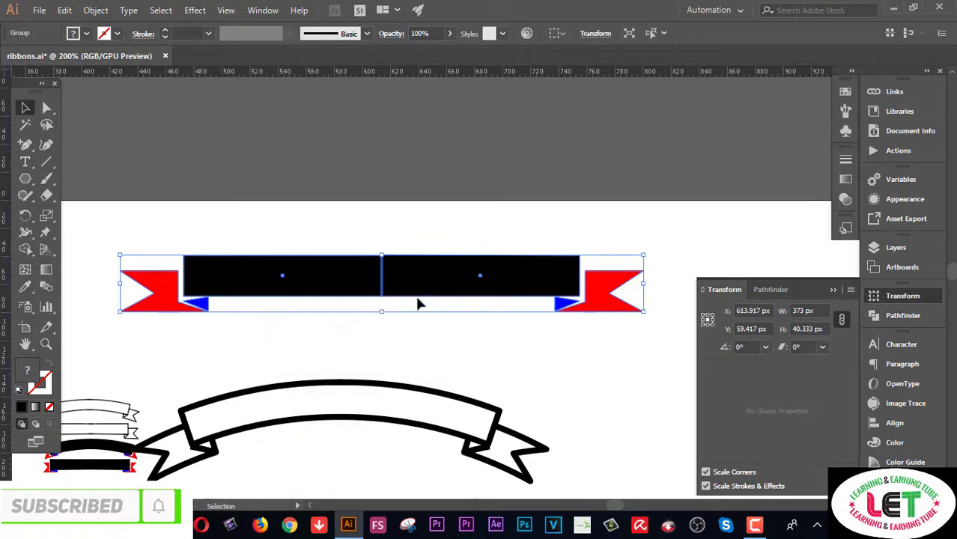
Move the filled ribbon about 43 px down and 8 px left, and place a duplicate about 52 px above it
{"action": "left_click_drag", "start_coordinate": [419, 301], "coordinate": [407, 351]}
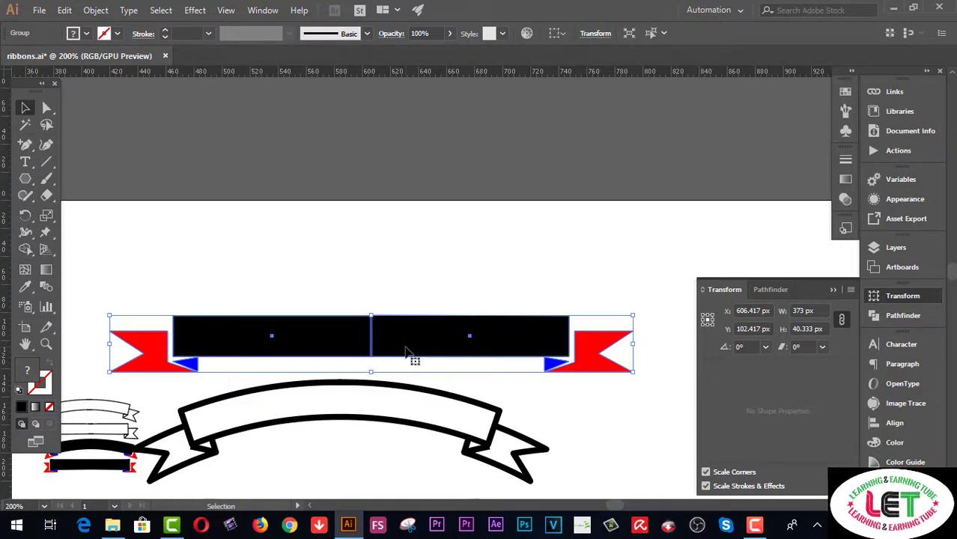
{"action": "left_click_drag", "start_coordinate": [406, 352], "coordinate": [419, 282]}
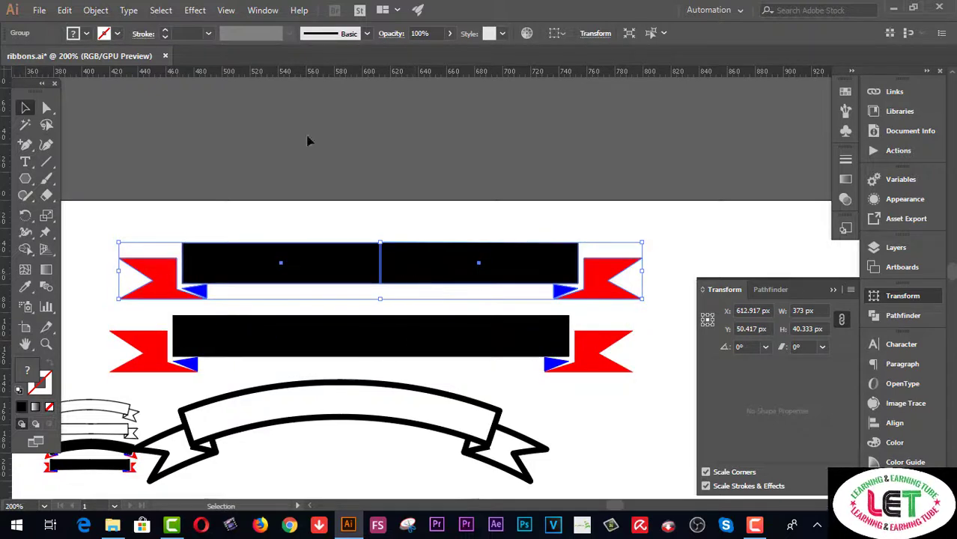
Apply a horizontal Arc warp with a 23% bend to the upper filled ribbon
{"action": "left_click", "coordinate": [194, 9]}
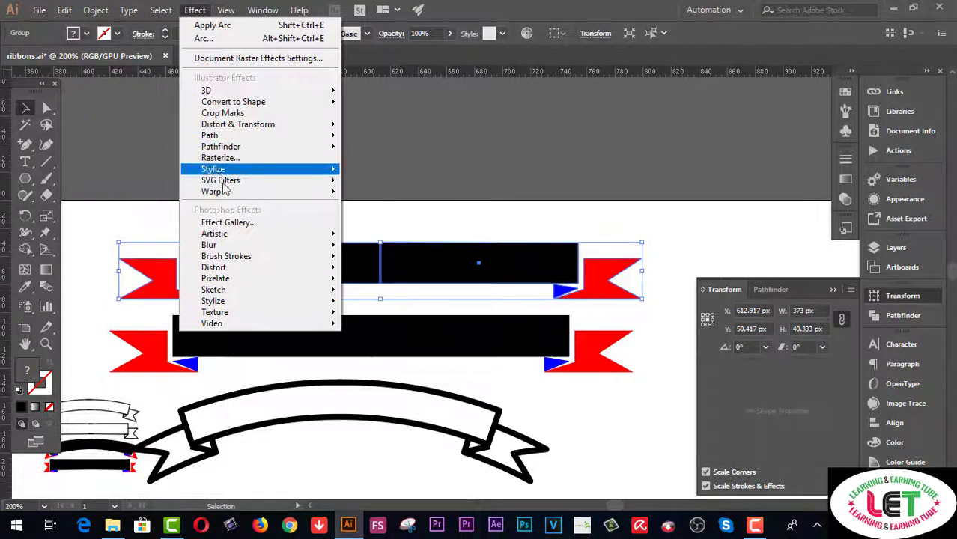
{"action": "mouse_move", "coordinate": [225, 197]}
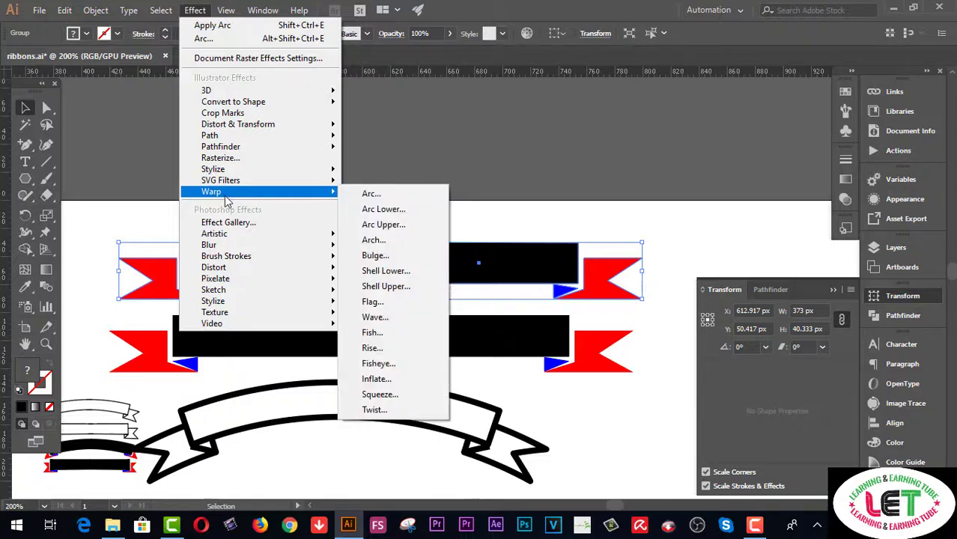
{"action": "left_click", "coordinate": [365, 197]}
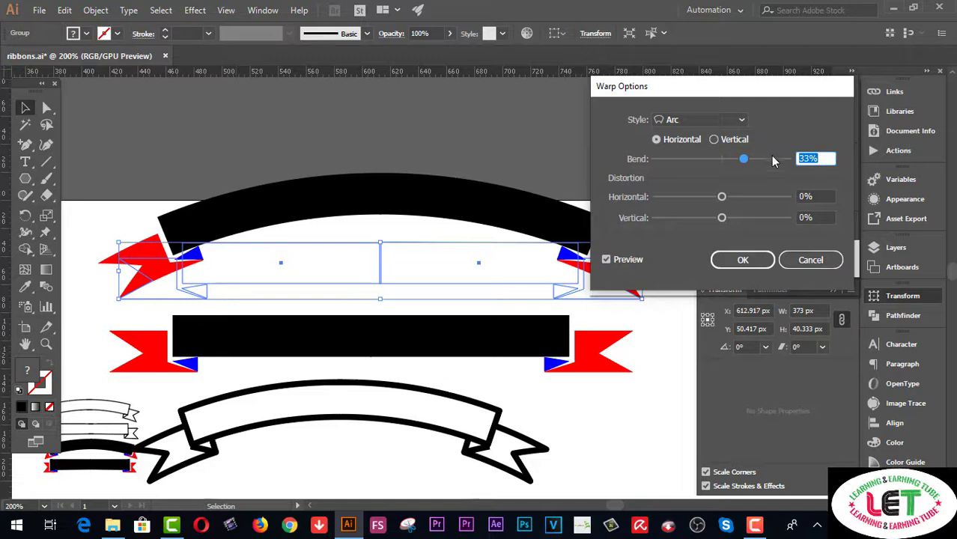
{"action": "mouse_move", "coordinate": [743, 160]}
{"action": "left_mouse_down"}
{"action": "mouse_move", "coordinate": [754, 164]}
{"action": "mouse_move", "coordinate": [736, 159]}
{"action": "left_mouse_up"}
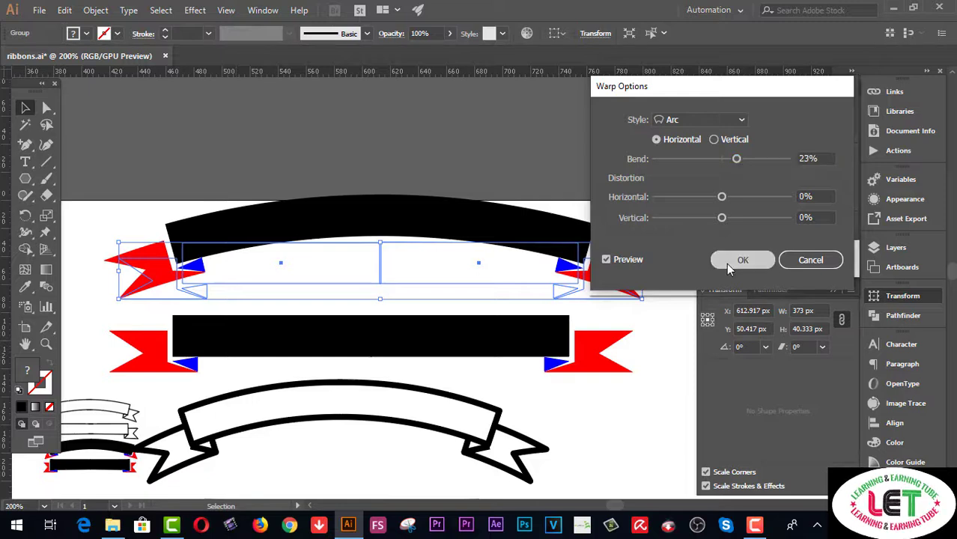
{"action": "left_click", "coordinate": [730, 264]}
{"action": "left_click", "coordinate": [610, 163]}
Delete the small reference ribbons beside the outline banners
{"action": "scroll", "coordinate": [612, 216], "scroll_direction": "down", "scroll_amount": 1}
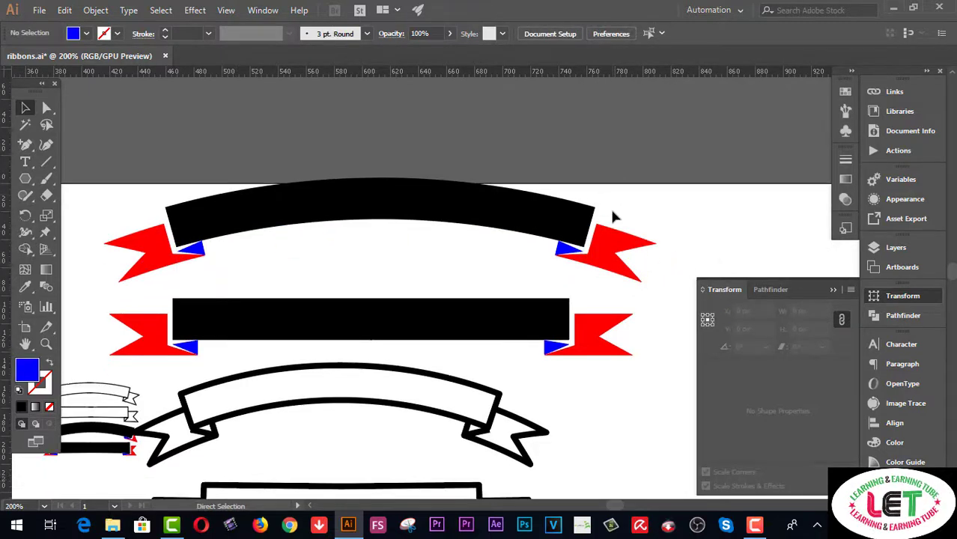
{"action": "left_click", "coordinate": [509, 367], "text": "ctrl+alt"}
{"action": "left_click", "coordinate": [453, 329], "text": "ctrl+alt"}
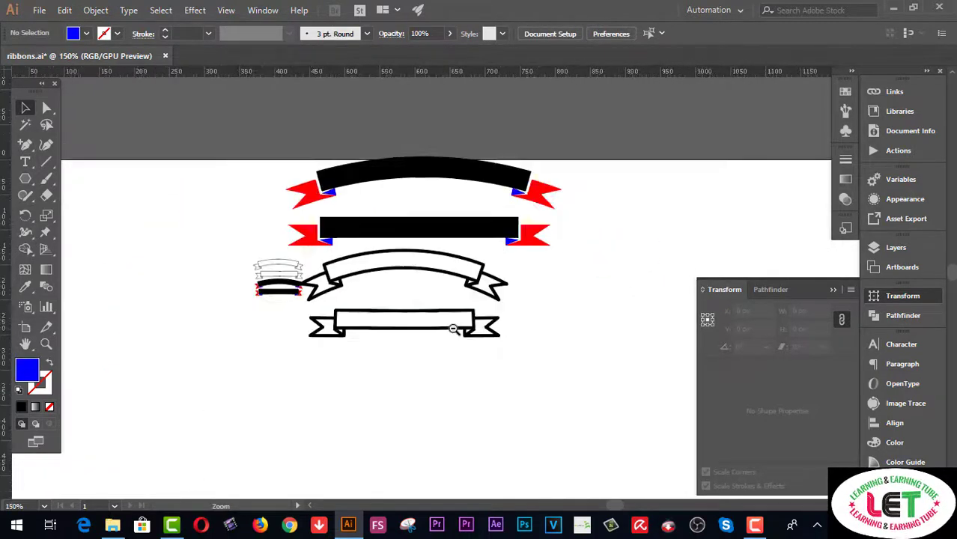
{"action": "left_click", "coordinate": [453, 329], "text": "ctrl+alt"}
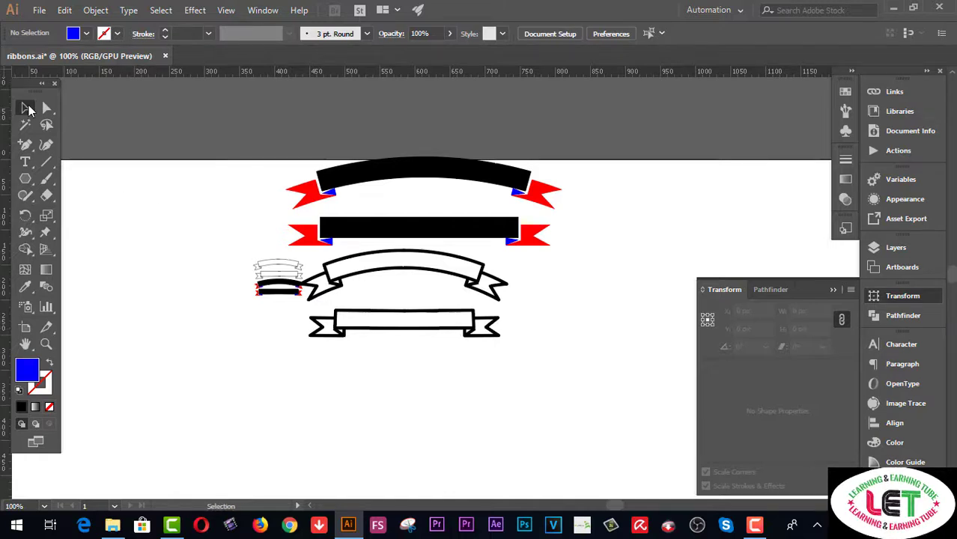
{"action": "left_click", "coordinate": [27, 109]}
{"action": "left_click_drag", "start_coordinate": [223, 234], "coordinate": [278, 331]}
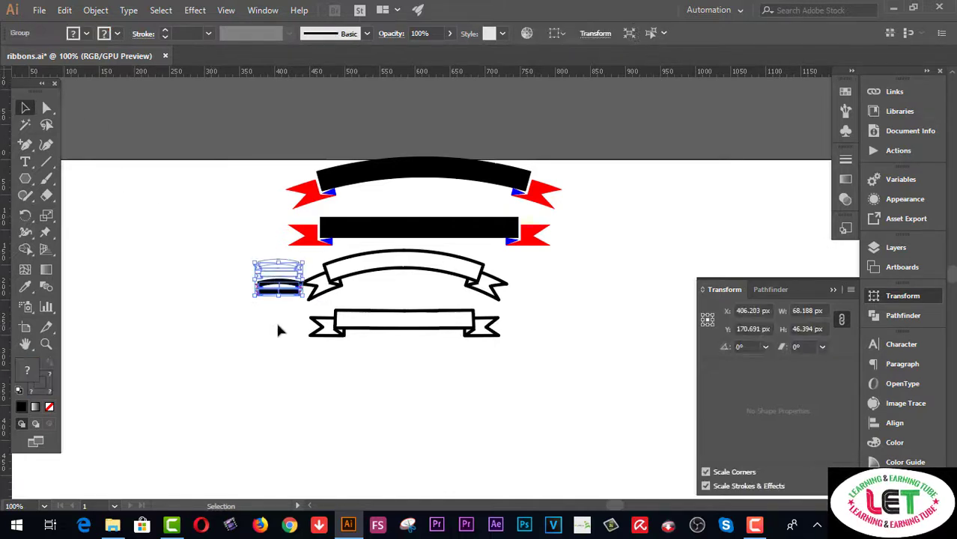
{"action": "key", "text": "Delete"}
Scale all four ribbons proportionally from their centre to about 629 by 366 px and move them down to about Y 279 px
{"action": "left_click_drag", "start_coordinate": [292, 141], "coordinate": [416, 355]}
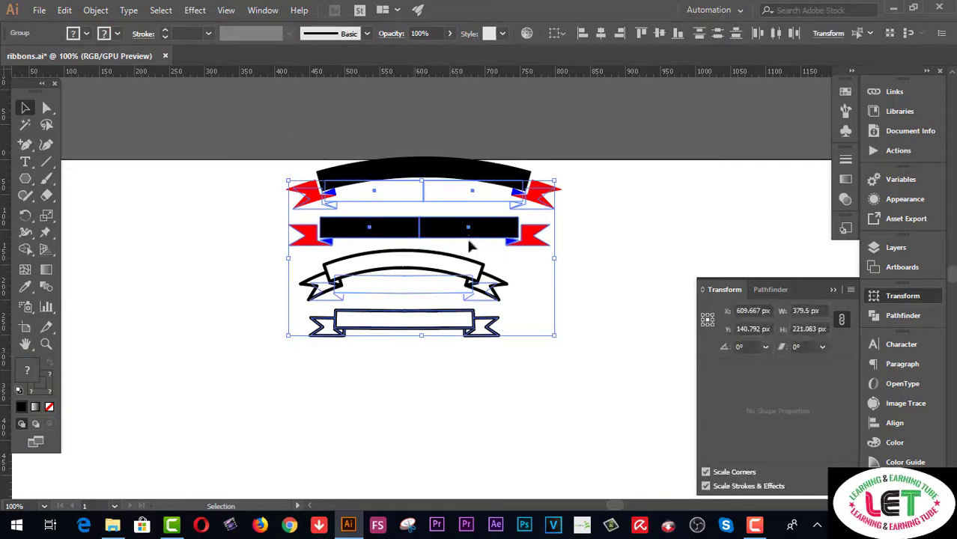
{"action": "left_click_drag", "start_coordinate": [470, 245], "coordinate": [465, 291]}
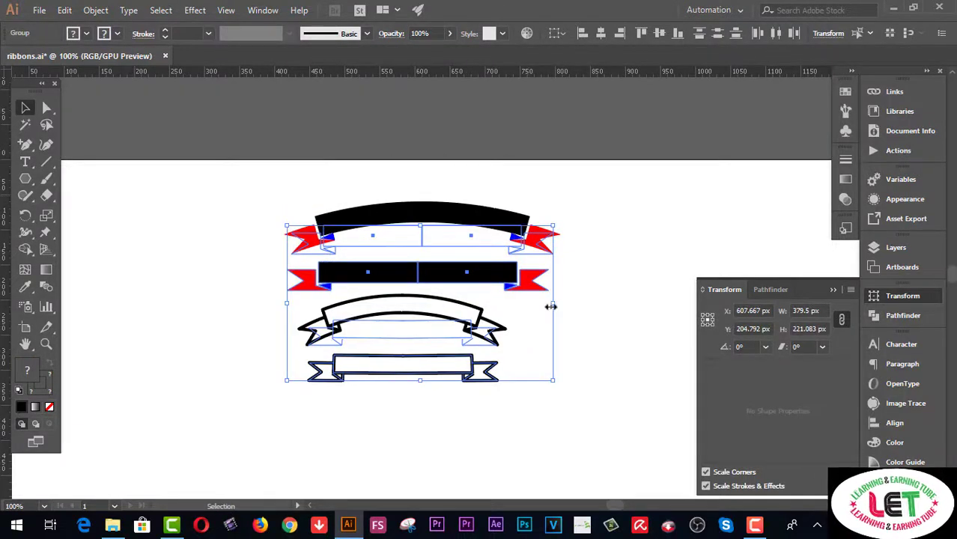
{"action": "left_click_drag", "start_coordinate": [550, 305], "coordinate": [642, 310]}
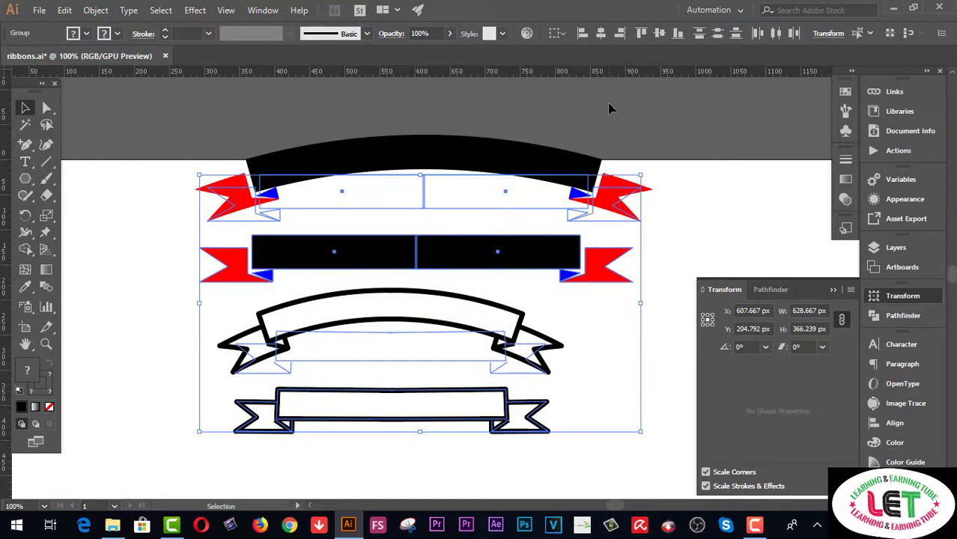
{"action": "scroll", "coordinate": [609, 108], "scroll_direction": "down", "scroll_amount": 2}
{"action": "left_click_drag", "start_coordinate": [566, 118], "coordinate": [566, 171]}
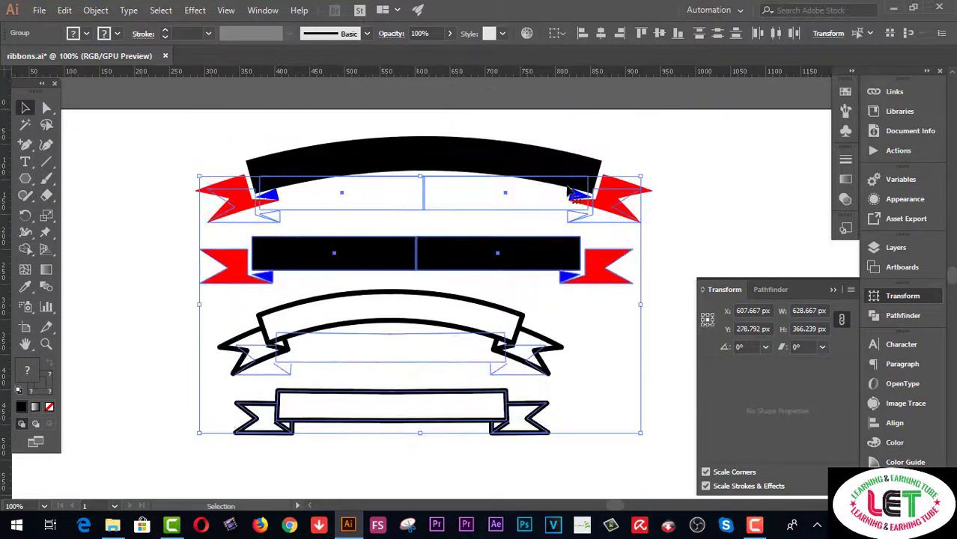
Select only the arched filled ribbon
{"action": "left_click", "coordinate": [687, 181]}
{"action": "left_click_drag", "start_coordinate": [566, 253], "coordinate": [627, 160]}
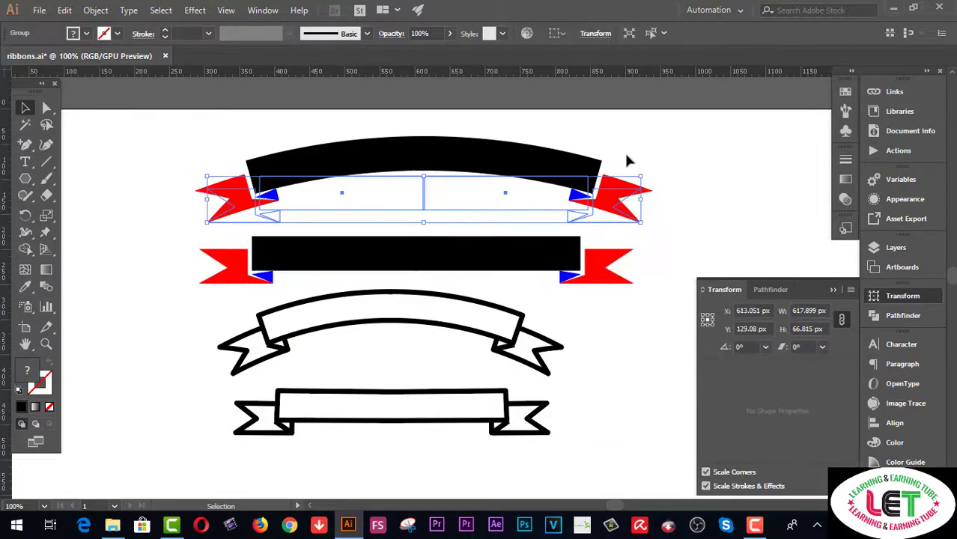